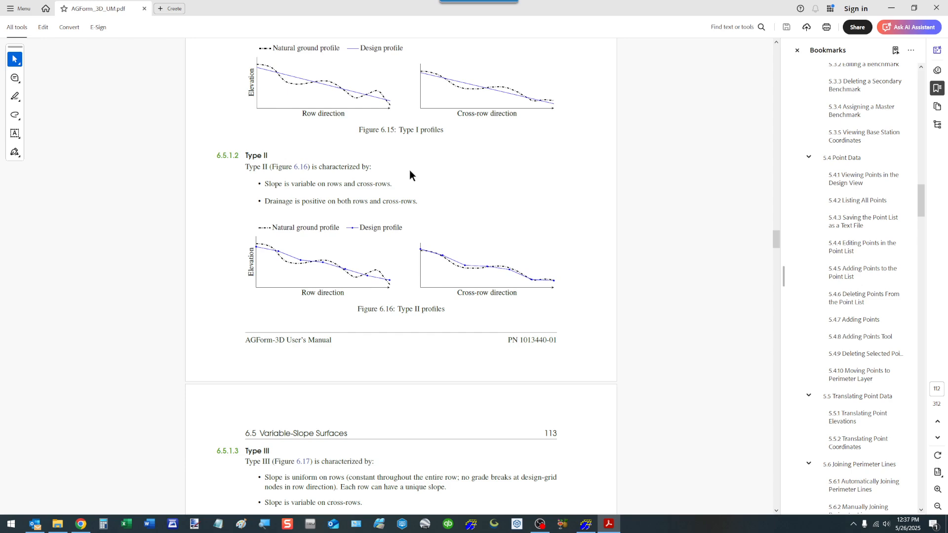
Step: Read through the manual's descriptions of the variable-slope design types Type III to Type VI and their profiles
scroll(409, 170, down, 6)
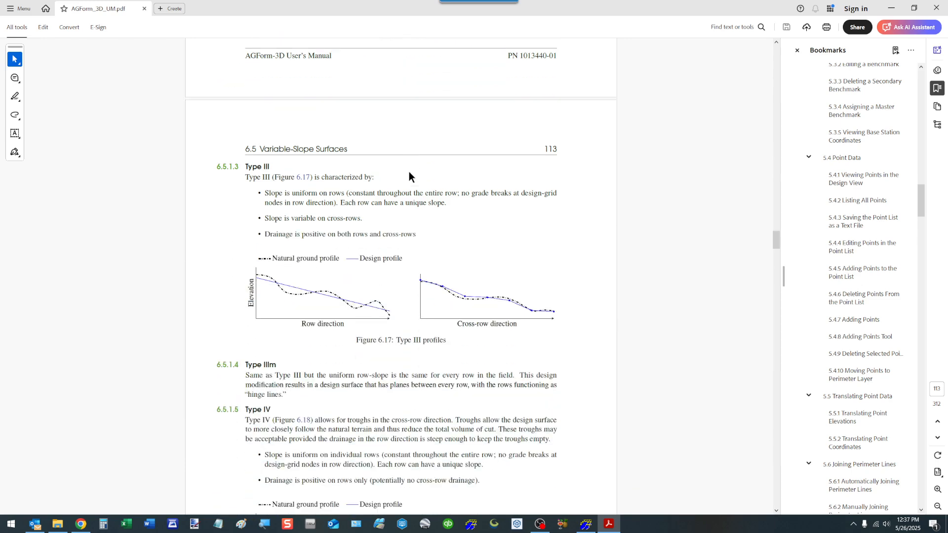
scroll(408, 172, down, 1)
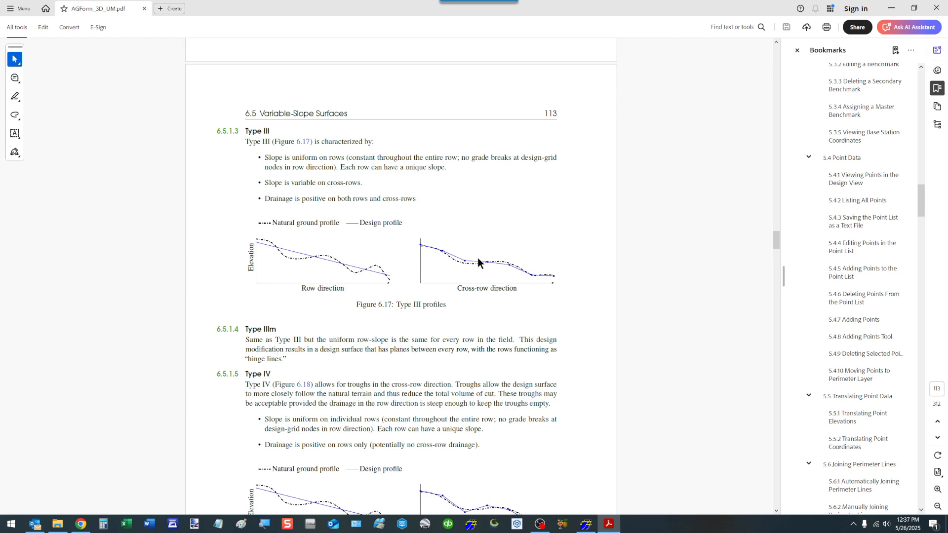
scroll(474, 256, down, 10)
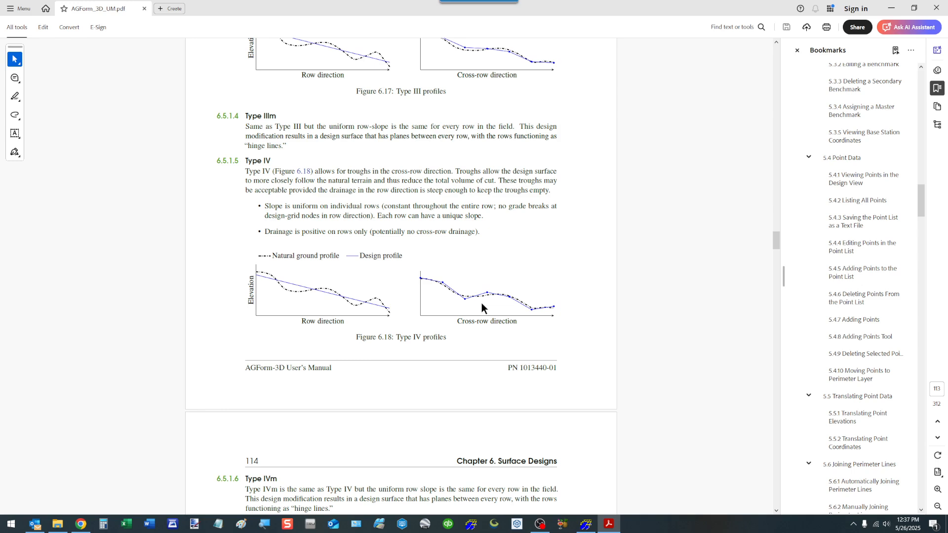
scroll(455, 242, down, 3)
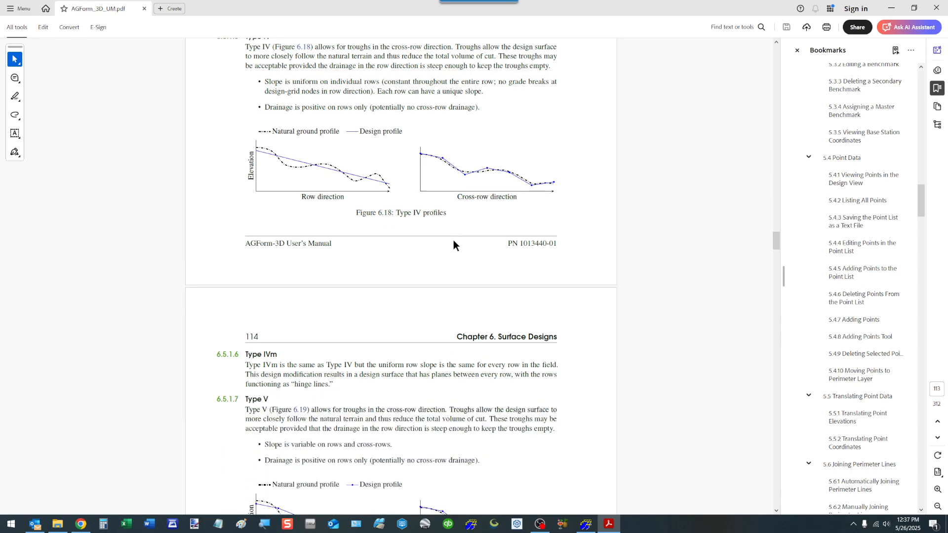
scroll(454, 242, down, 4)
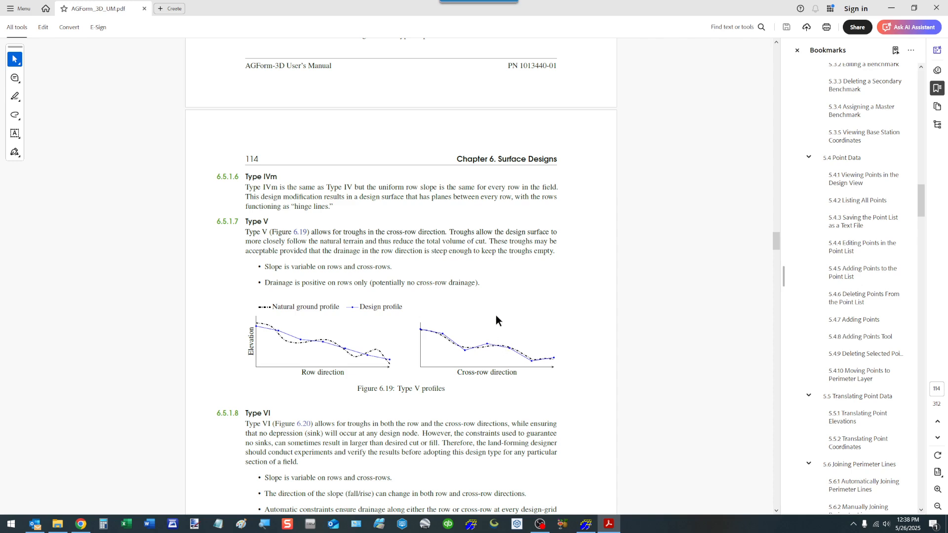
scroll(496, 316, down, 5)
scroll(486, 299, down, 2)
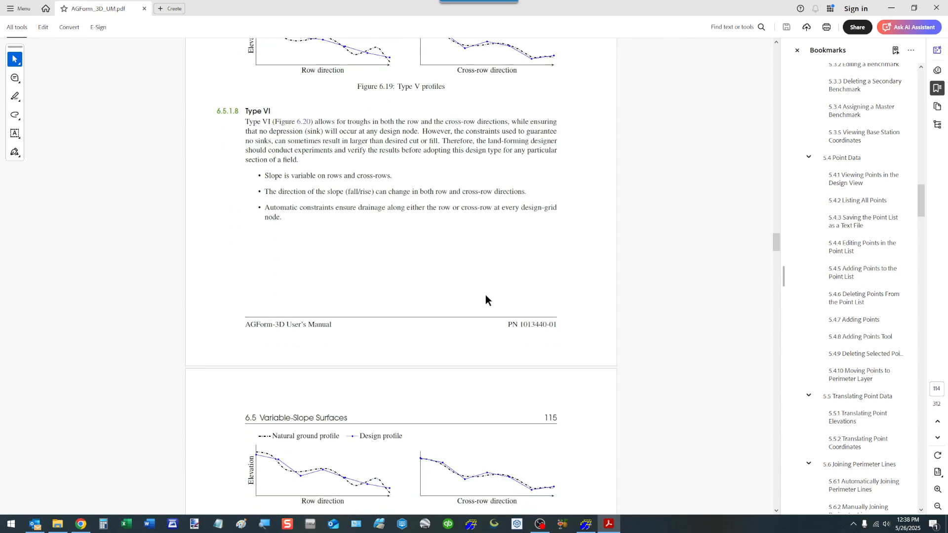
scroll(485, 298, down, 2)
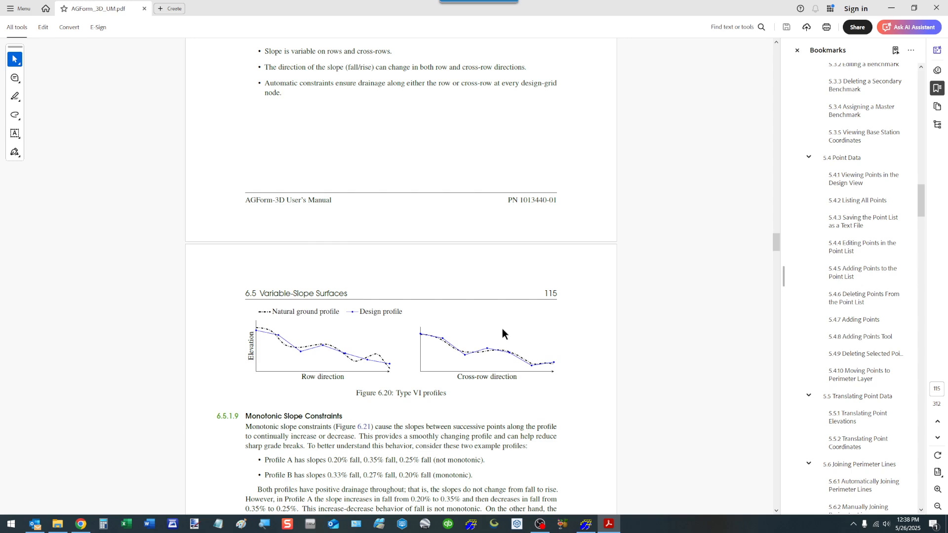
scroll(507, 344, up, 5)
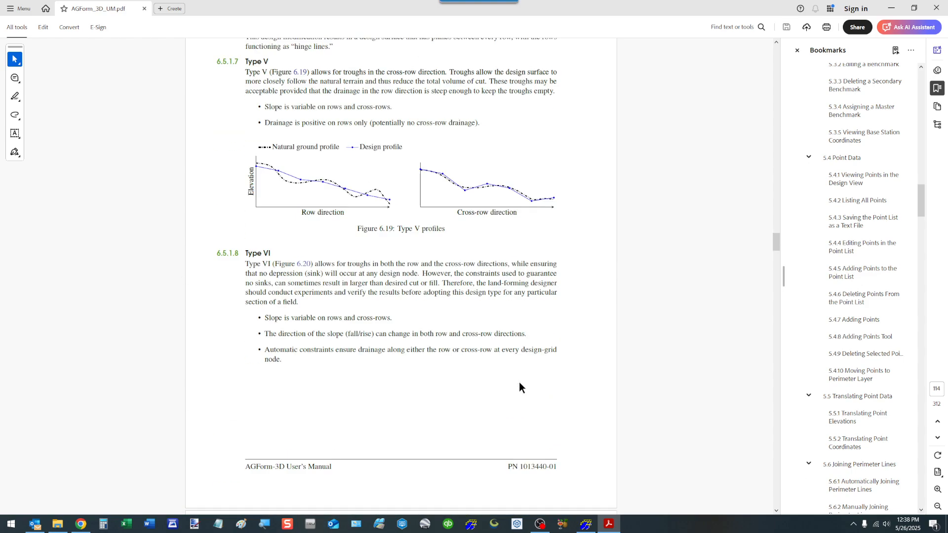
Step: Switch to AGForm-3D and set the variable-slope design type to Type I
click(591, 524)
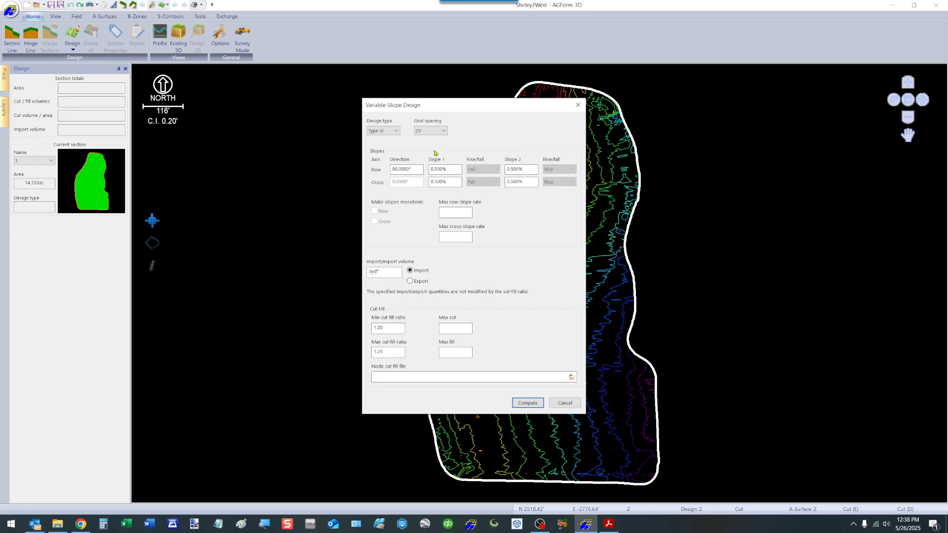
click(396, 132)
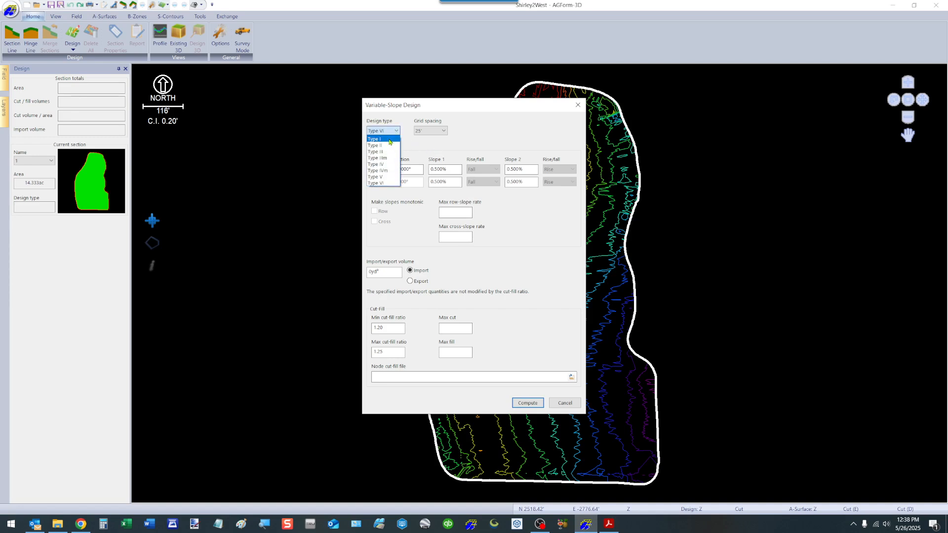
click(382, 137)
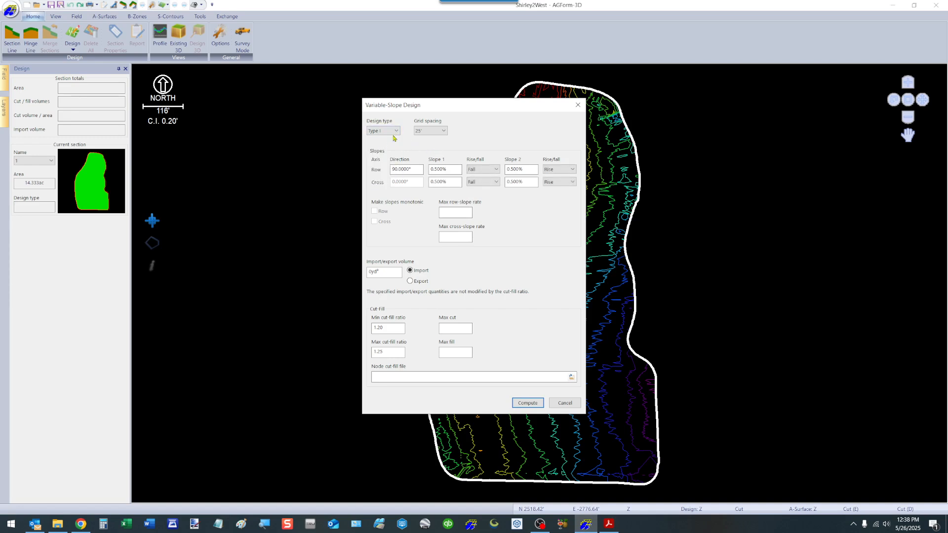
drag(478, 110, 301, 112)
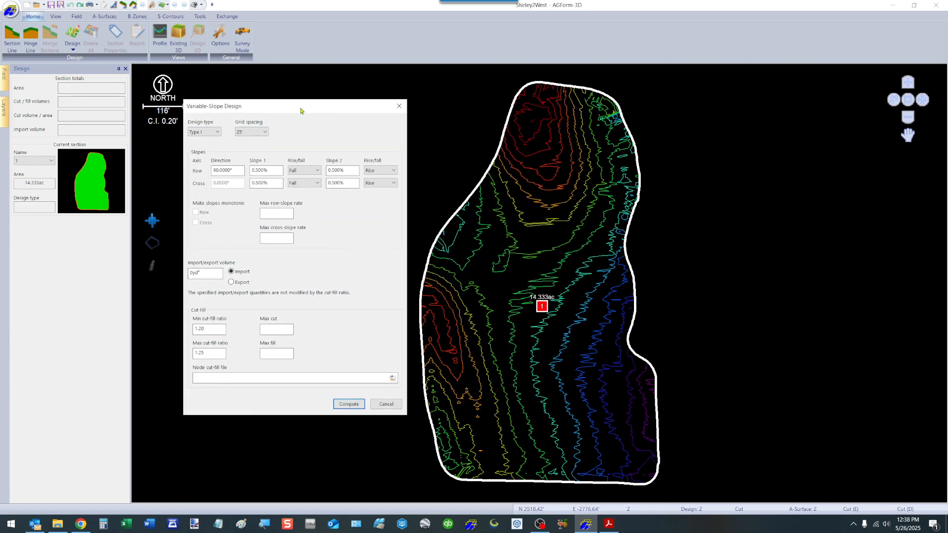
Step: Set the row slopes to 1.000% and 0.150% and compute the variable-slope design
double_click(276, 170)
text(1)
key(Tab)
key(Tab)
text(.1)
key(Tab)
click(349, 404)
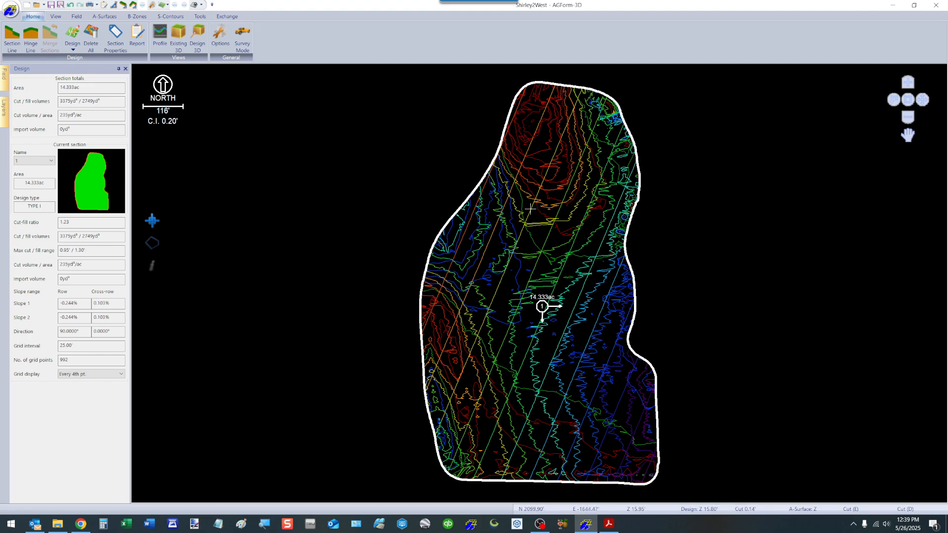
Step: Hide the design cut-fill contours layer
click(4, 115)
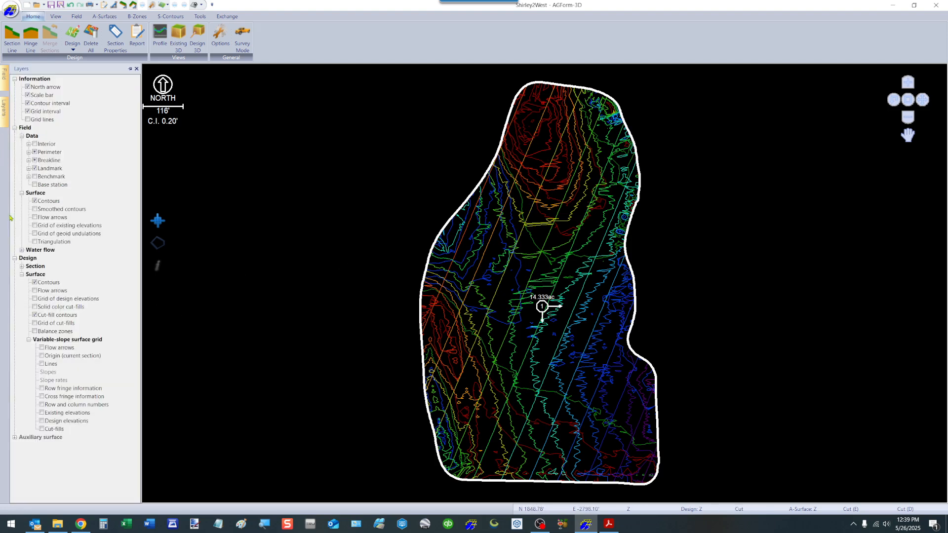
click(35, 315)
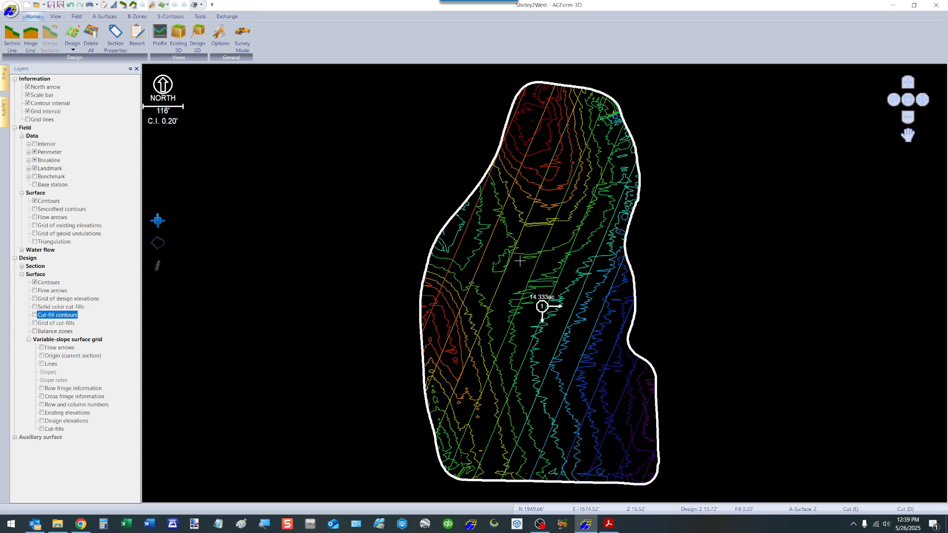
click(391, 250)
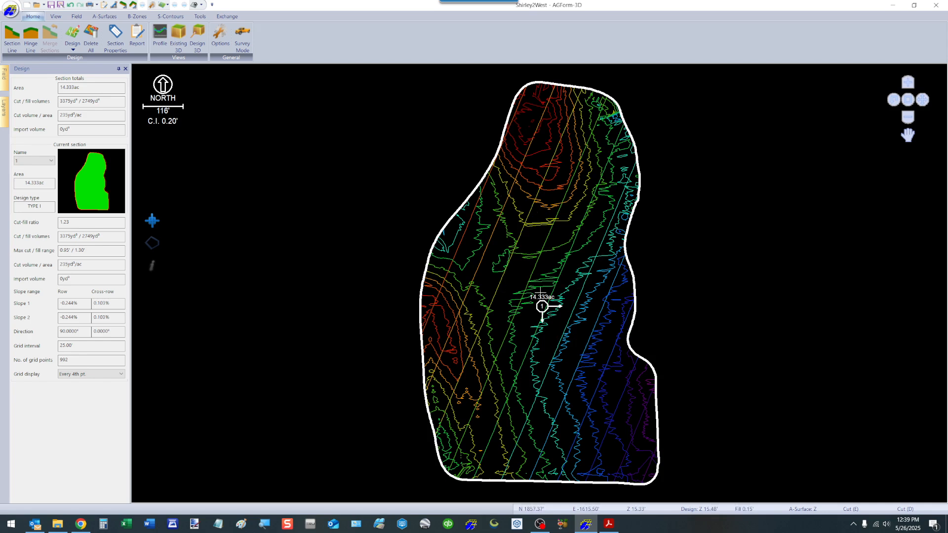
Step: Reopen the Variable-Slope design for the current section, change the design type to Type II and try to compute it
right_click(494, 265)
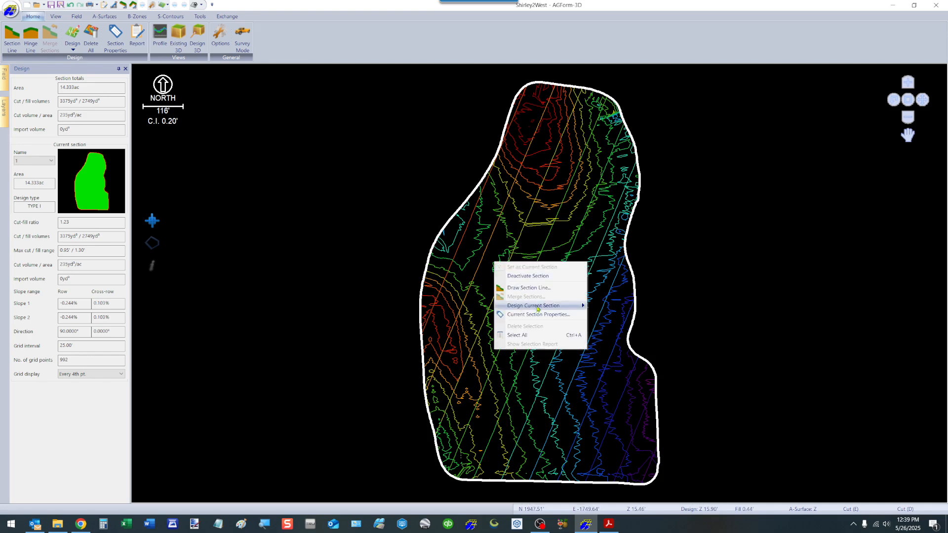
mouse_move(536, 307)
click(617, 341)
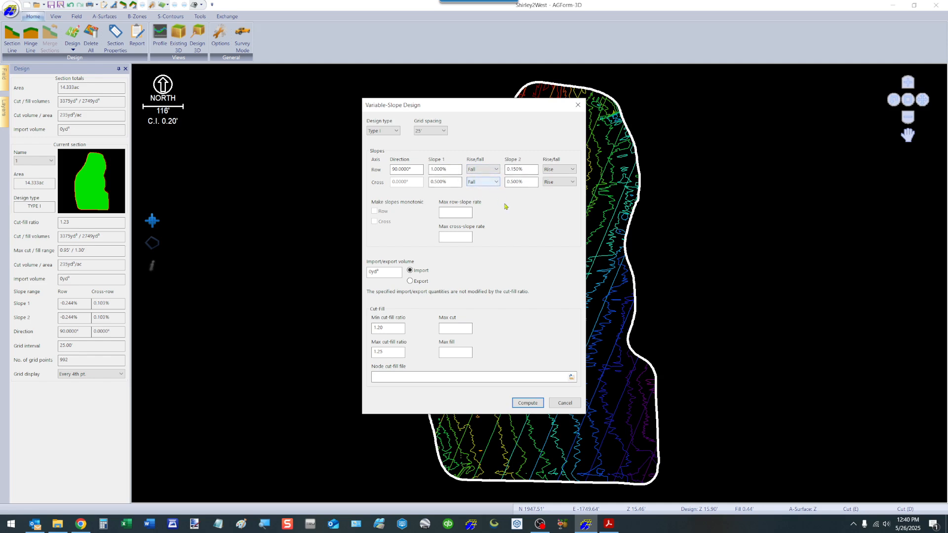
click(396, 131)
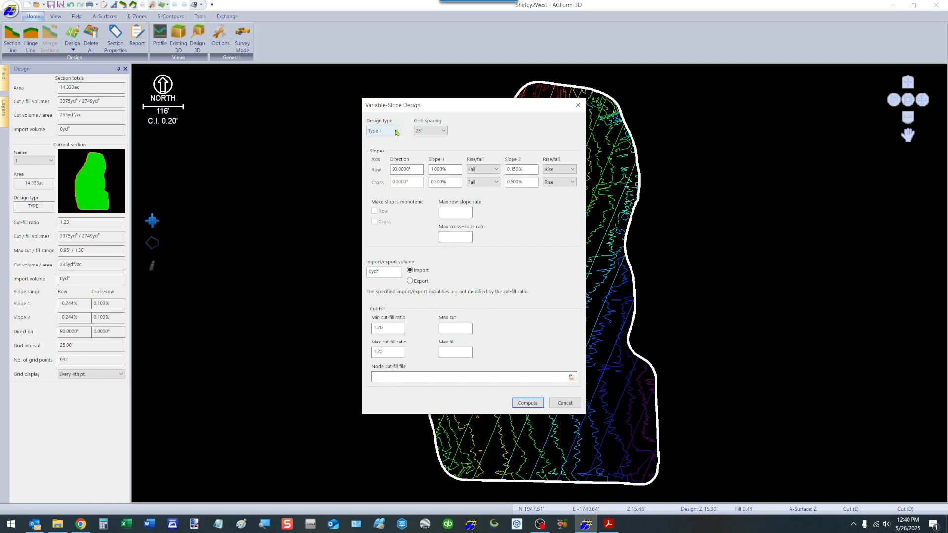
click(381, 145)
click(527, 403)
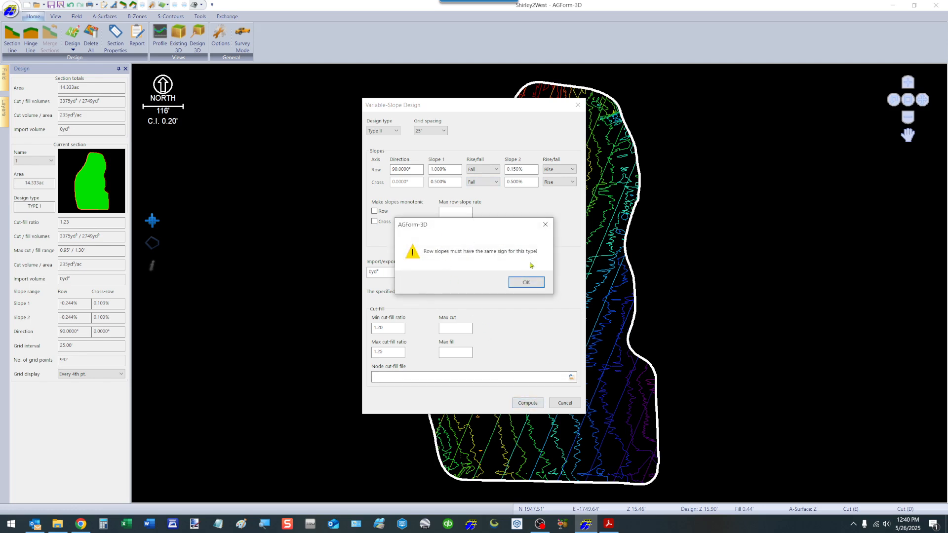
click(527, 282)
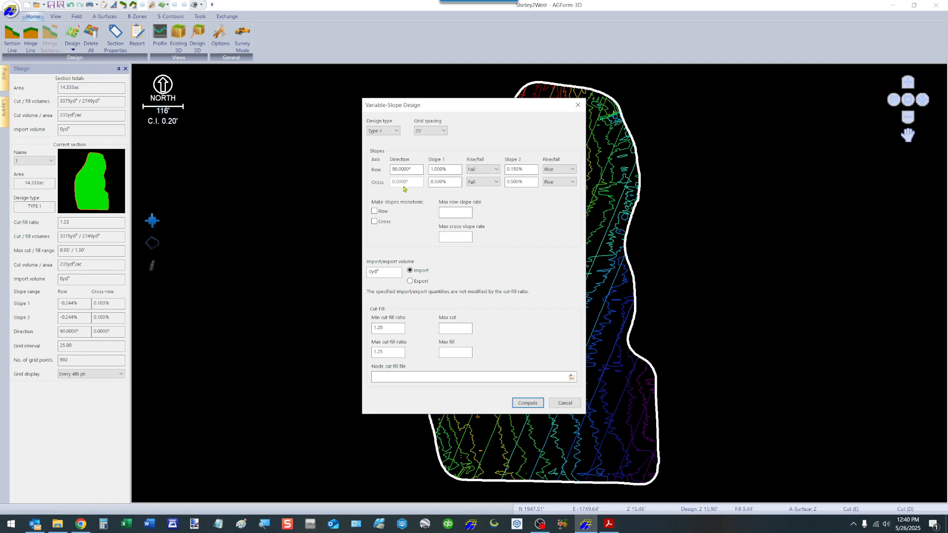
Step: Set the cross-row first slope to Rise and try computing the design again
click(496, 181)
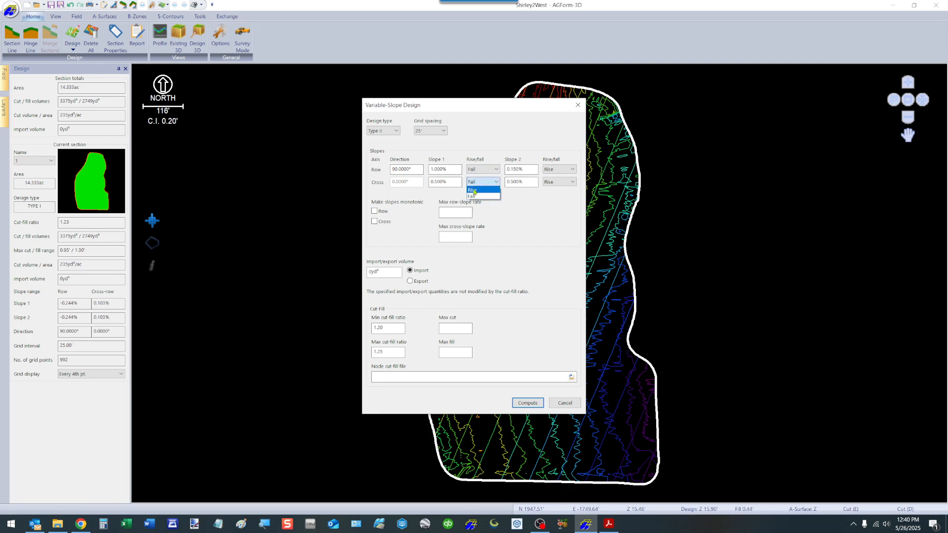
click(474, 192)
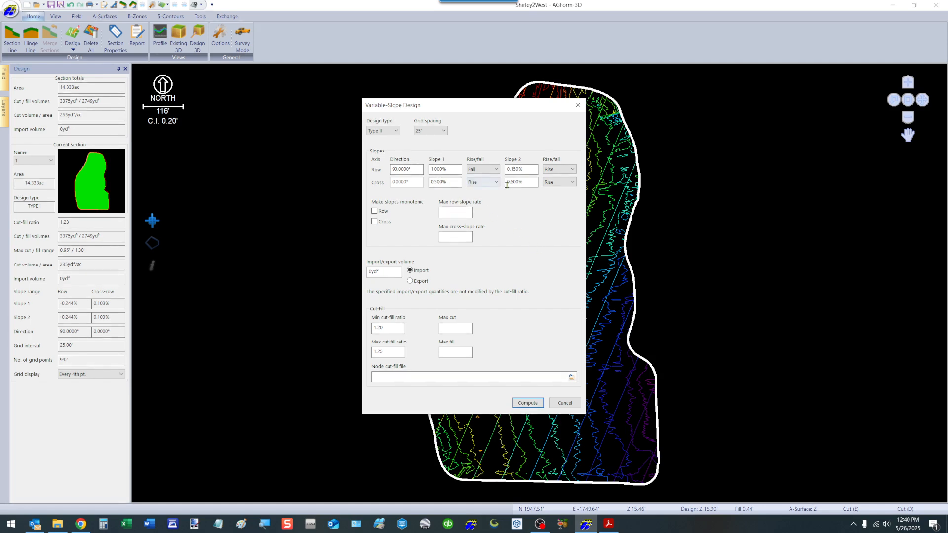
click(528, 403)
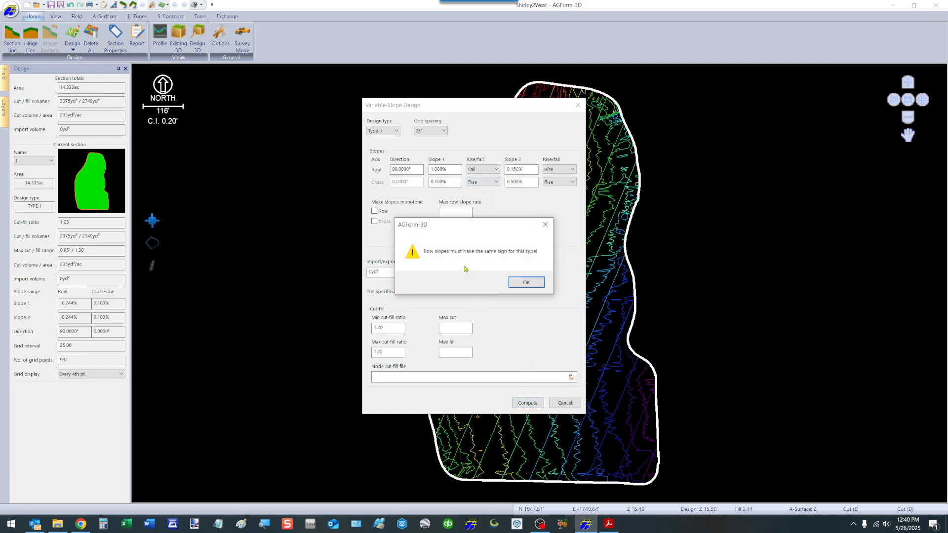
click(527, 283)
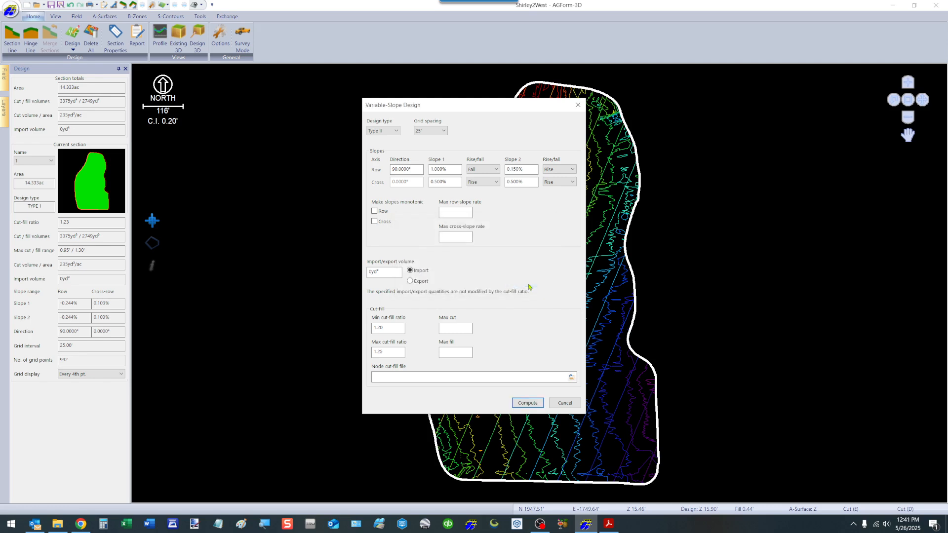
Step: Set the cross-row first slope to 0 and try computing the design again
click(456, 183)
text(0)
key(Tab)
click(526, 403)
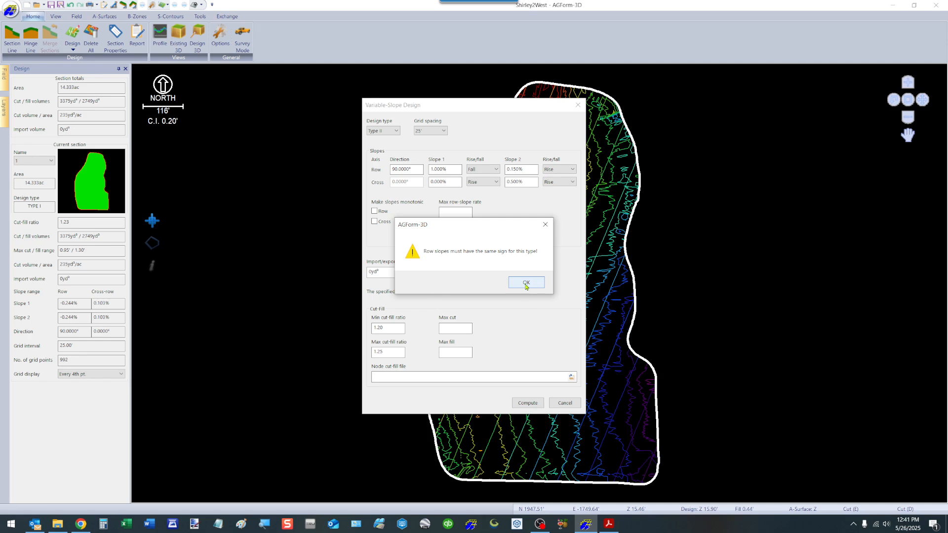
click(527, 285)
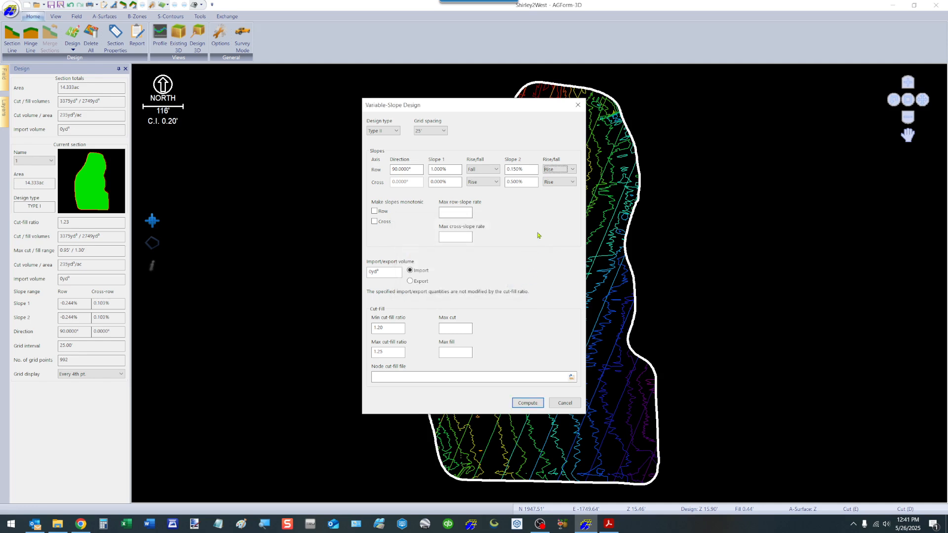
Step: Set the row second slope to Fall and compute the Type II design
click(573, 171)
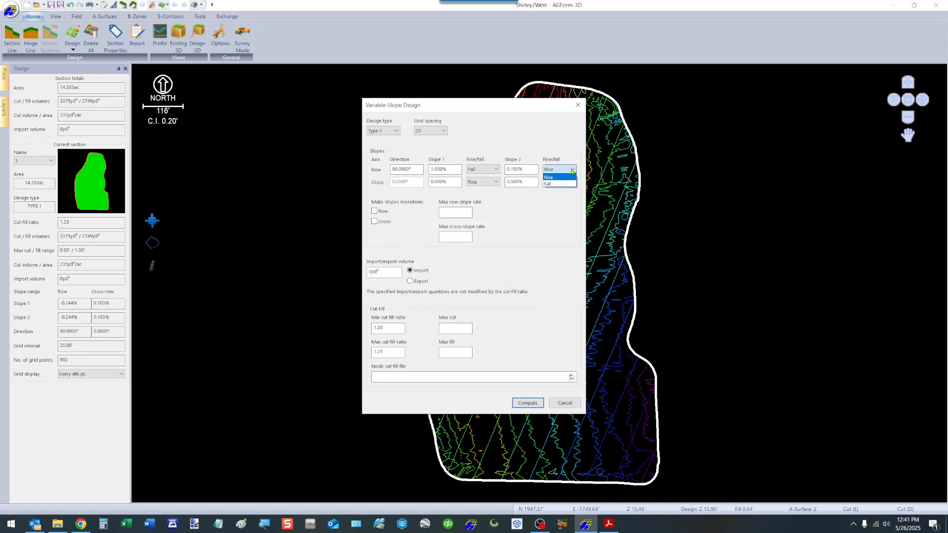
click(550, 186)
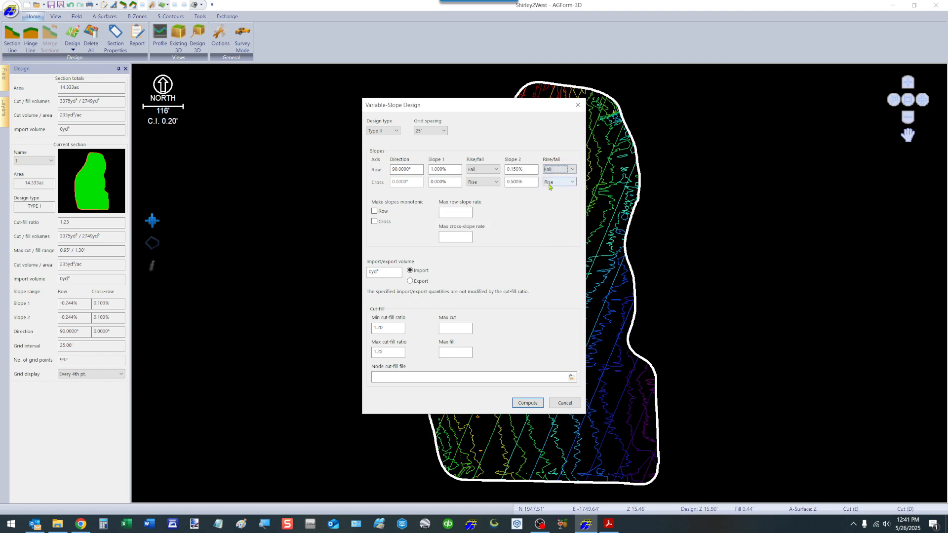
click(524, 404)
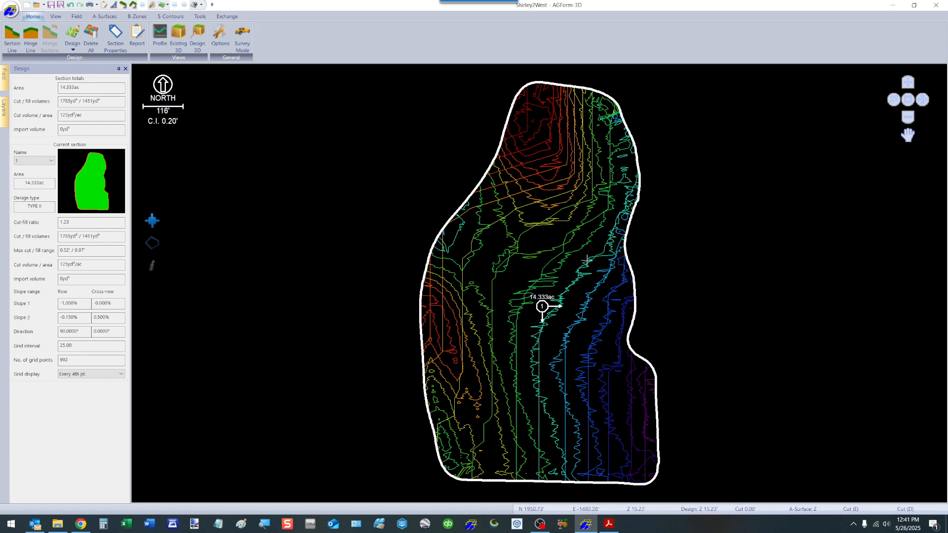
right_click(532, 252)
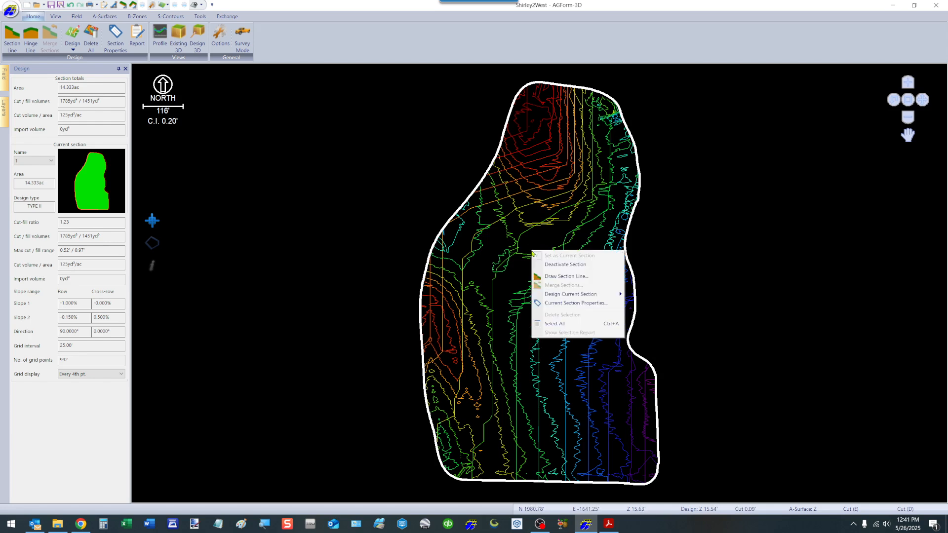
mouse_move(582, 294)
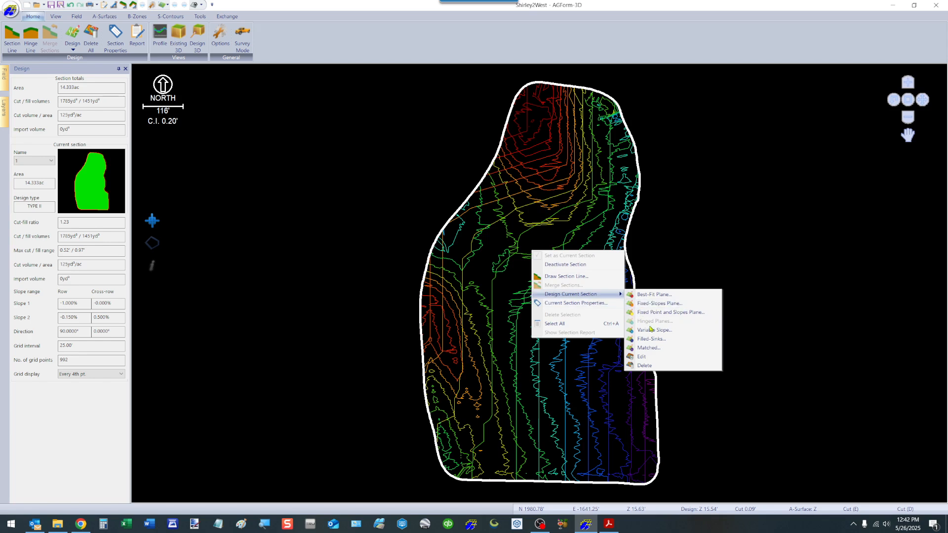
click(512, 402)
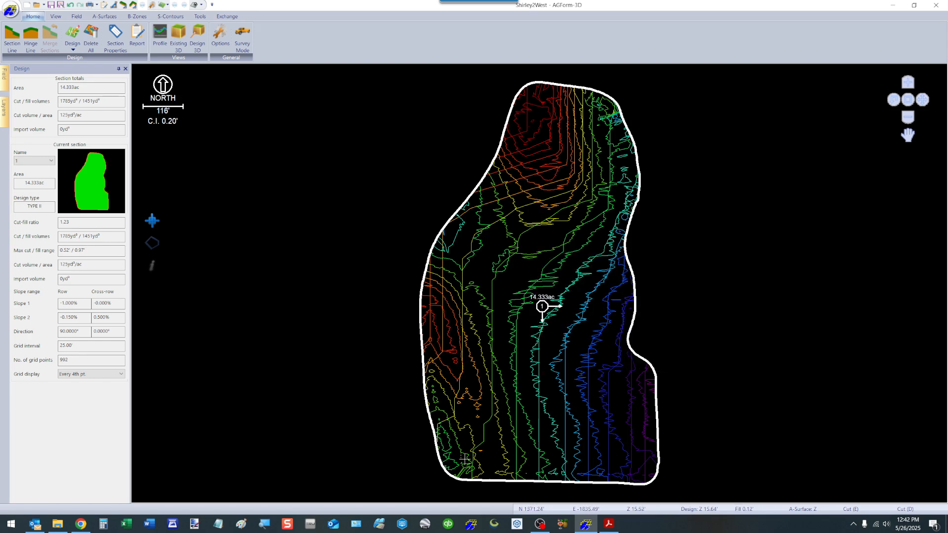
Step: Reopen the Variable-Slope design dialog for the current section
right_click(547, 297)
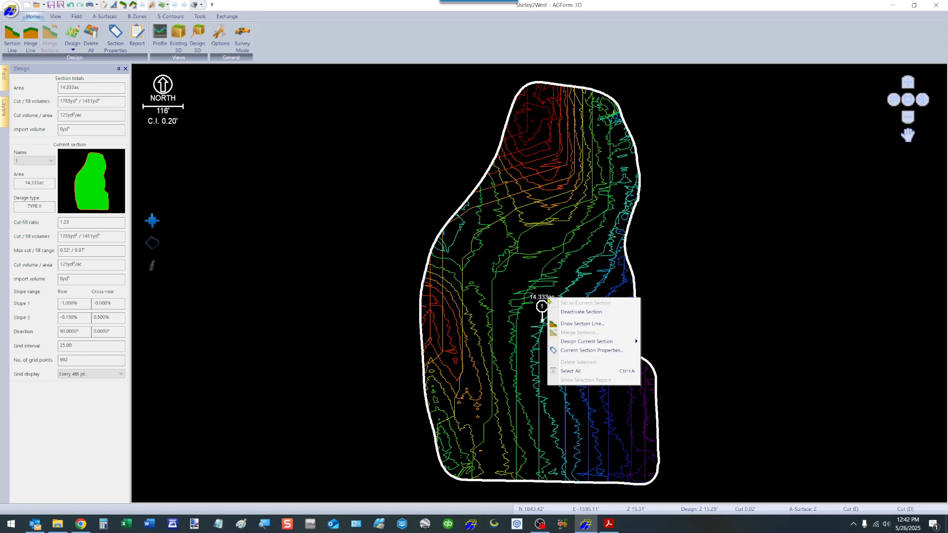
mouse_move(617, 341)
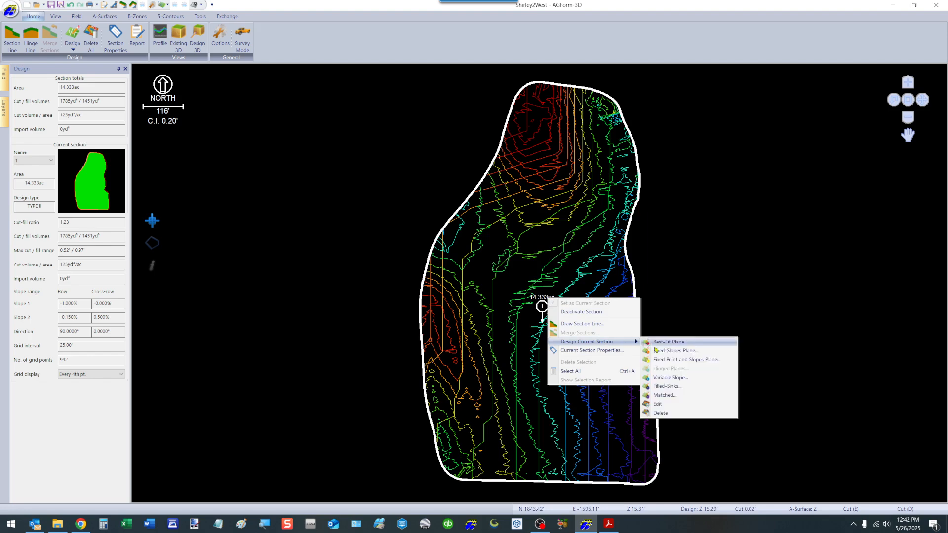
click(665, 378)
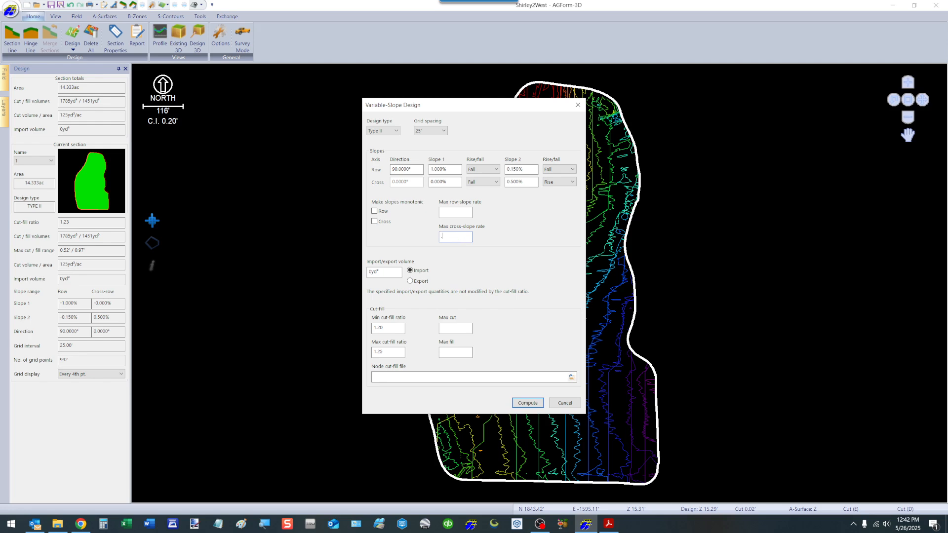
Step: Set the maximum cross-slope rate to 0.050% and compute the Type II design
key(Tab)
click(527, 403)
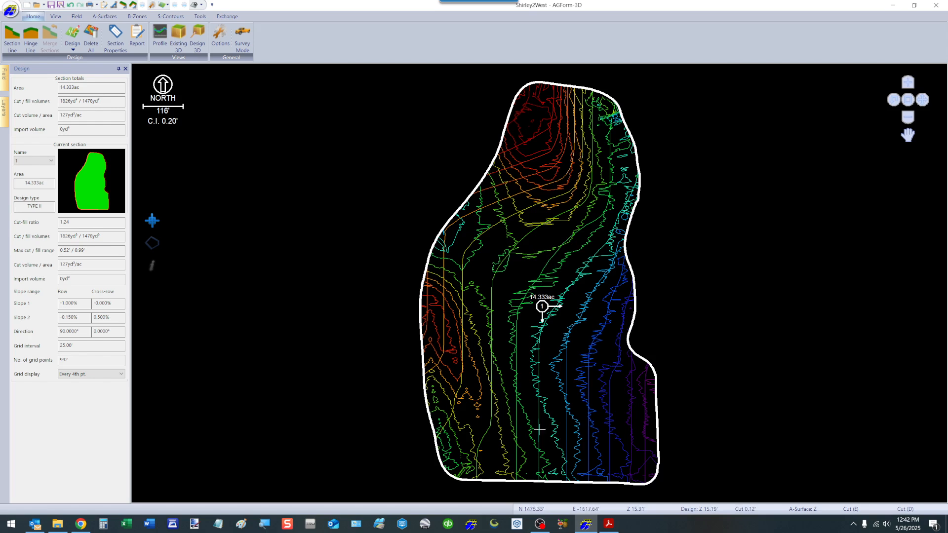
Step: Reopen the Variable-Slope design dialog, switch the design type to Type III and compute it
right_click(560, 400)
mouse_move(609, 443)
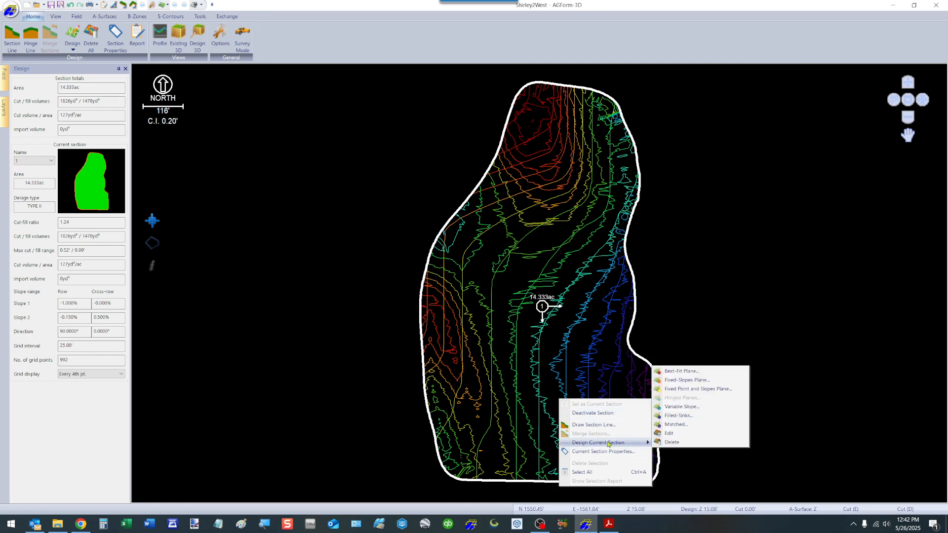
click(681, 407)
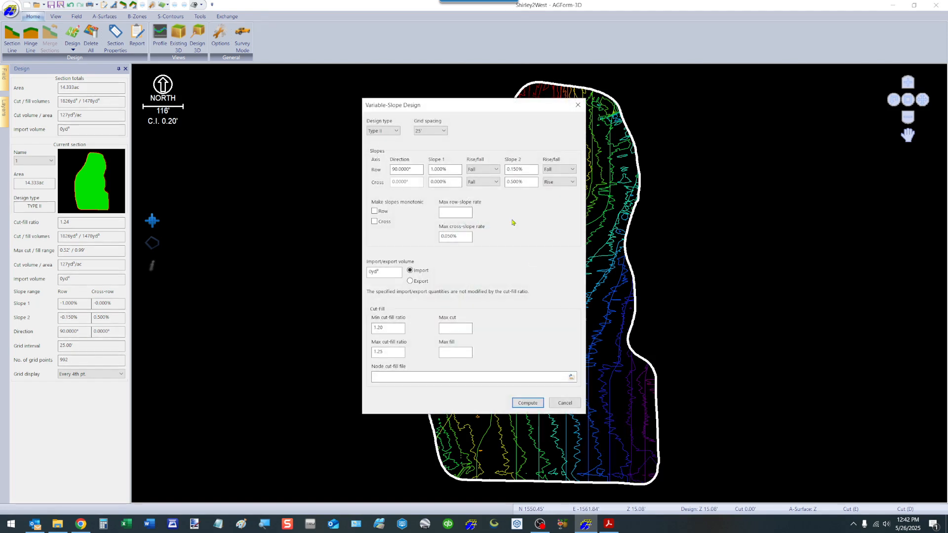
click(396, 131)
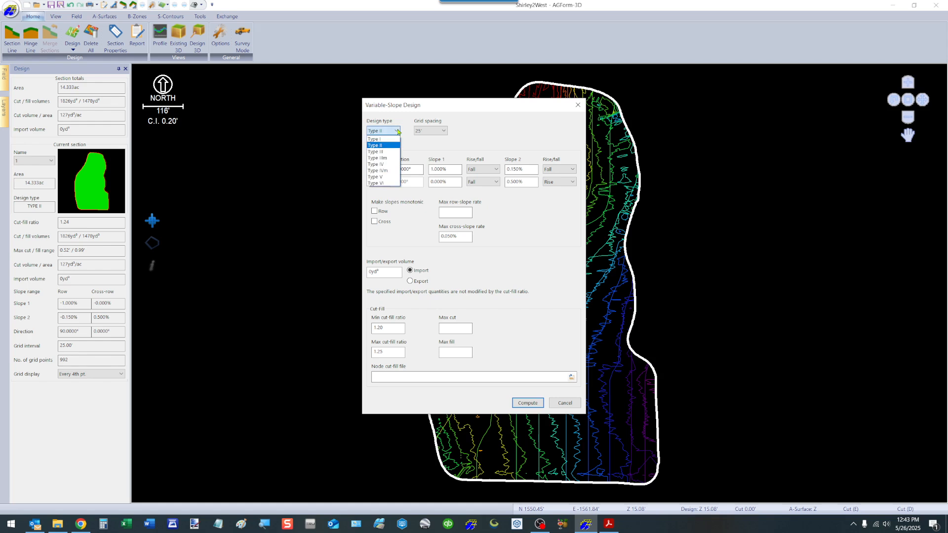
click(384, 153)
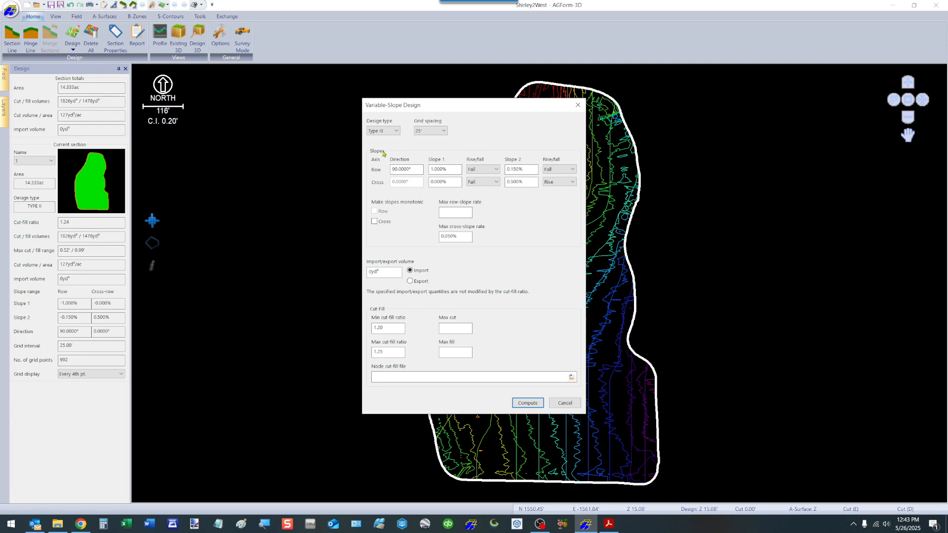
click(528, 403)
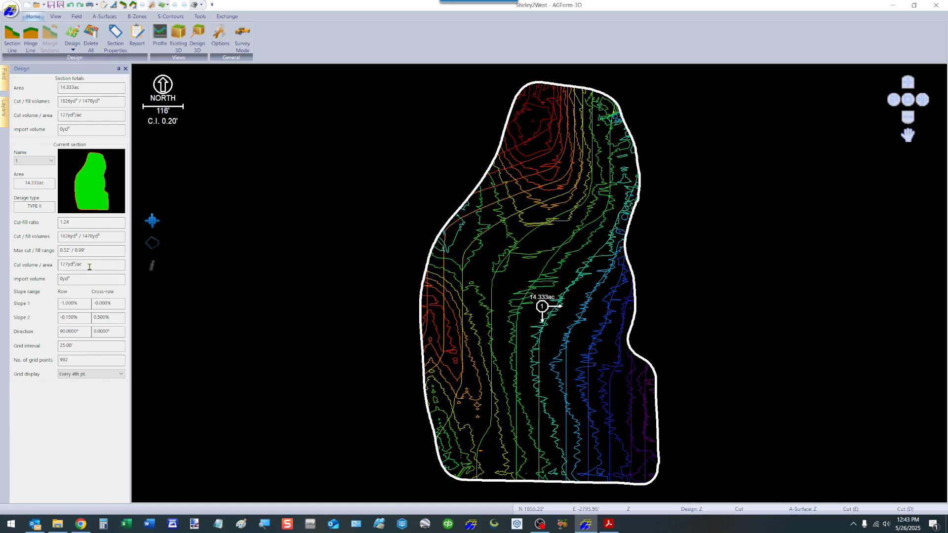
key(ctrl+y)
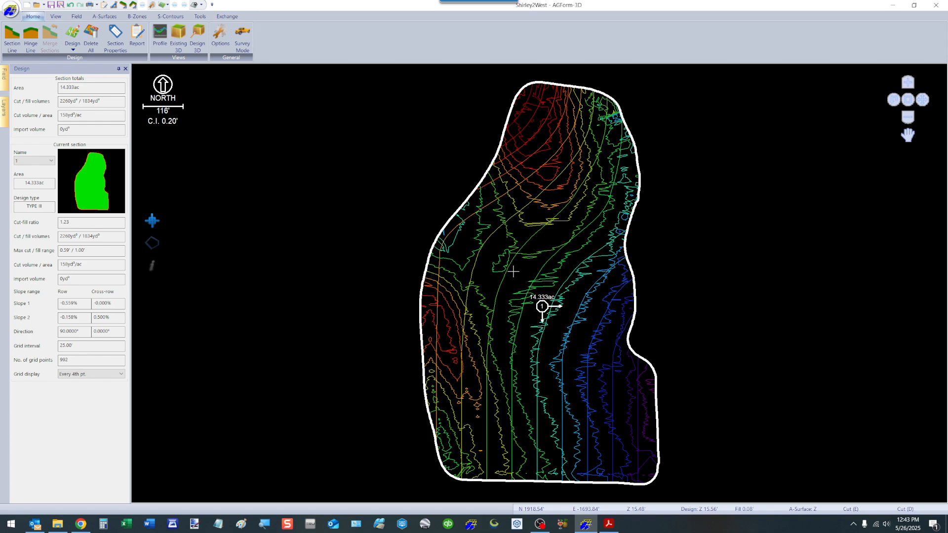
Step: Reopen the Variable-Slope design dialog, switch the design type to Type IV and compute it
right_click(518, 252)
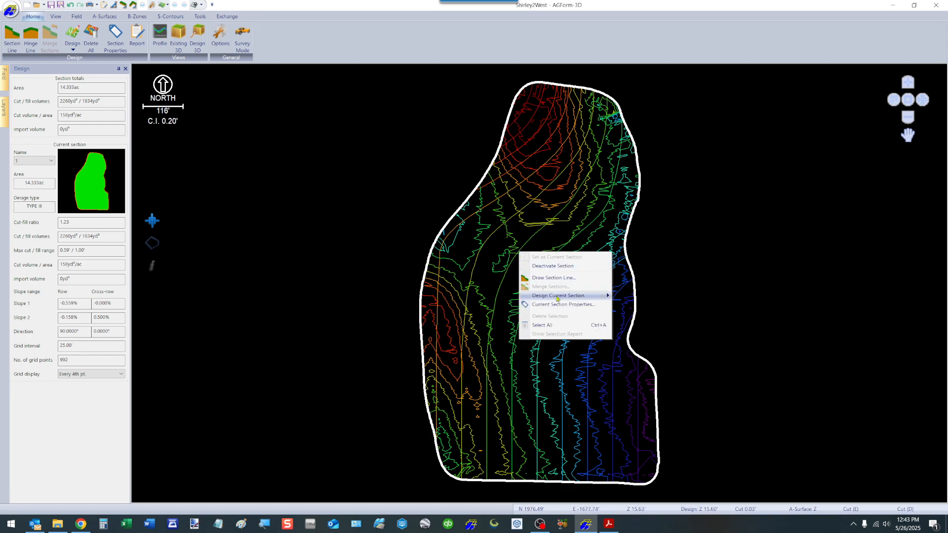
mouse_move(558, 299)
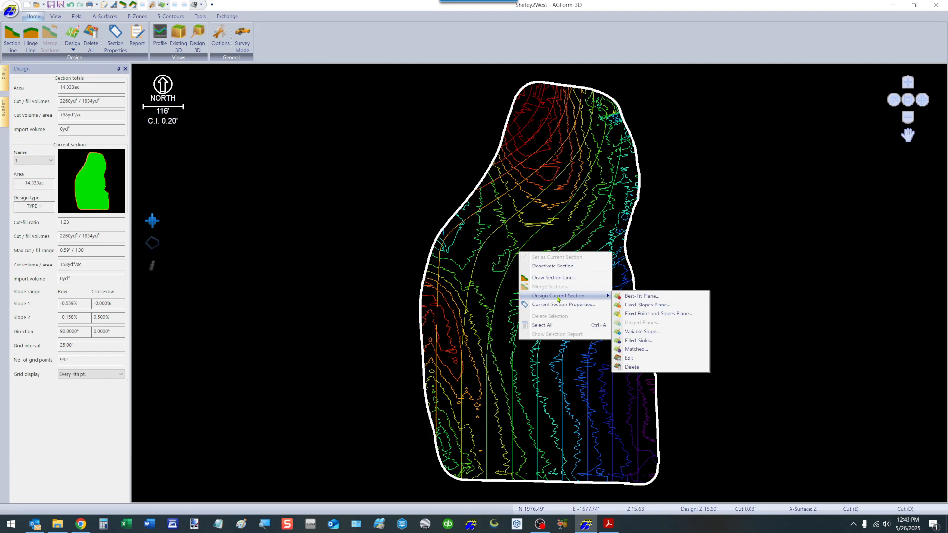
click(641, 332)
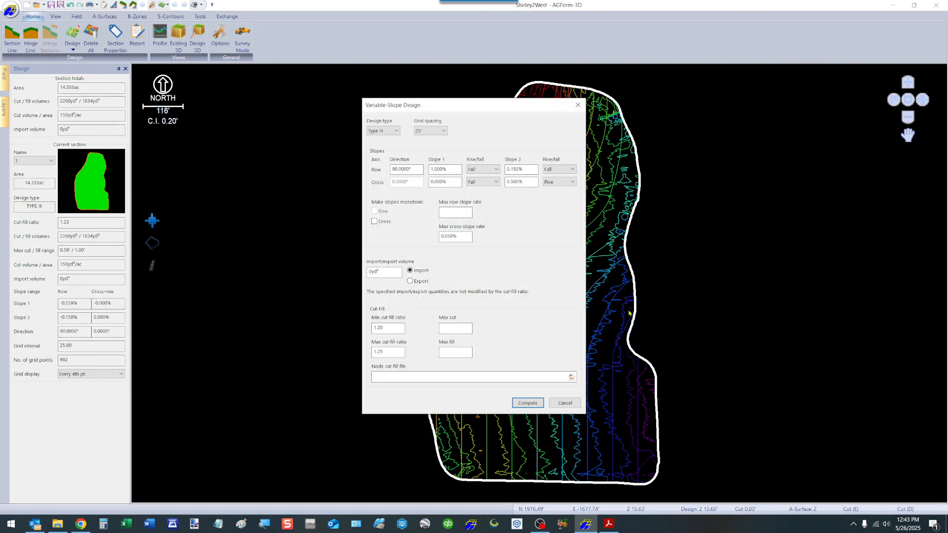
click(396, 131)
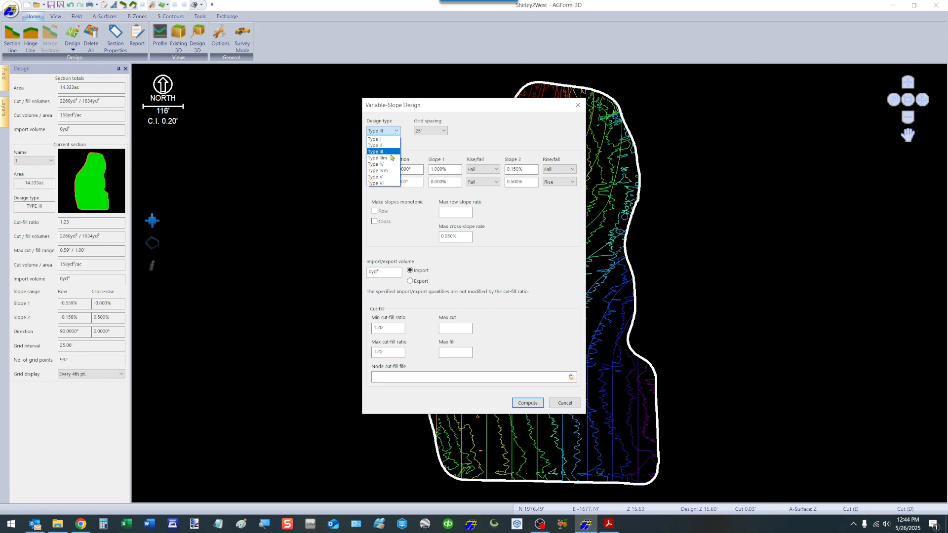
click(382, 165)
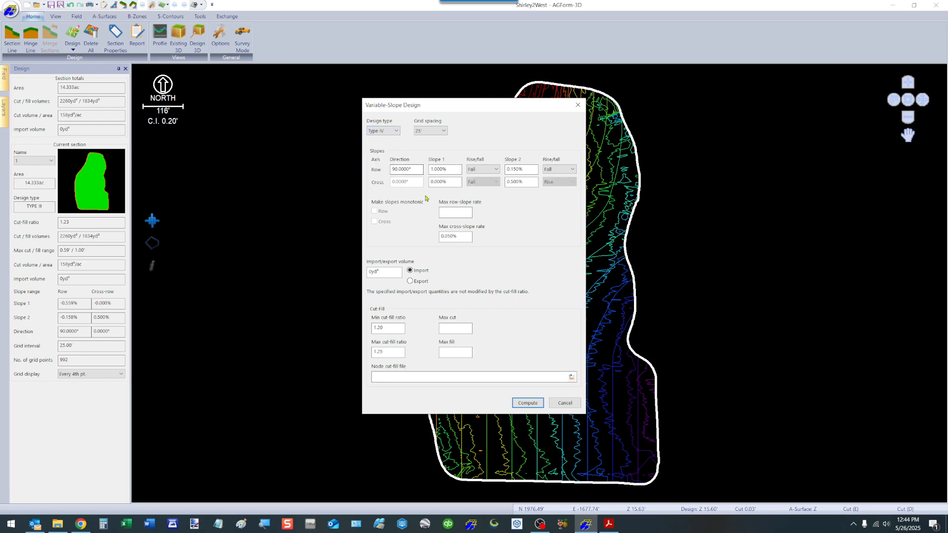
click(526, 403)
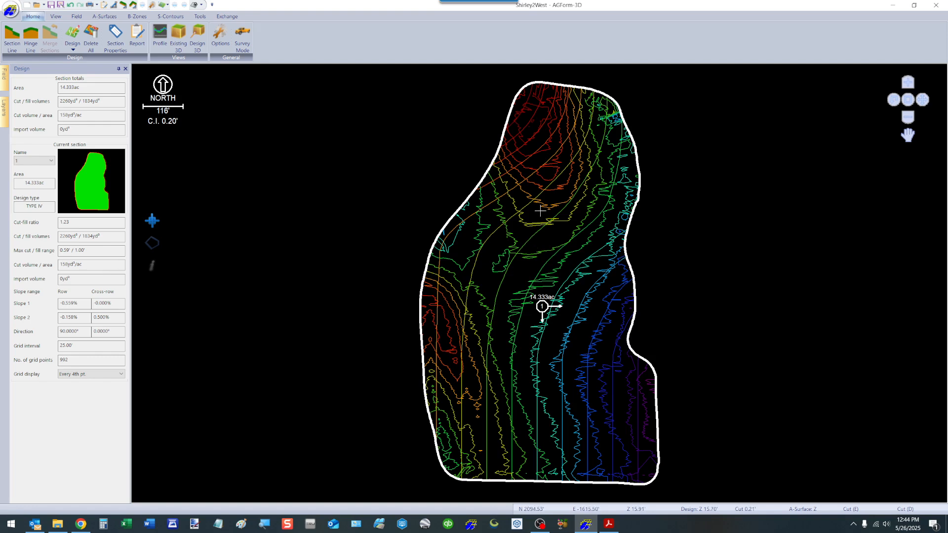
Step: Switch to the user manual PDF and read the Type IV and Type V design descriptions
click(609, 525)
scroll(408, 242, up, 2)
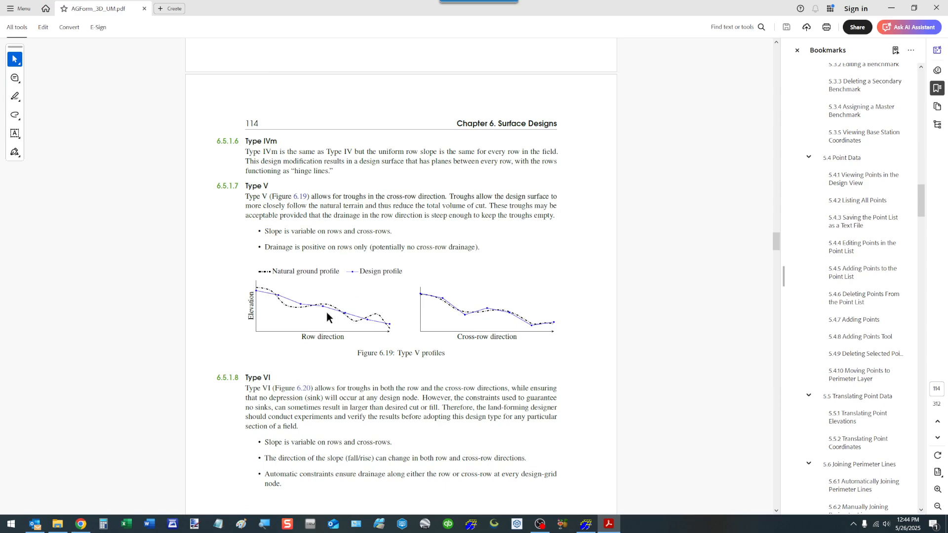
scroll(318, 280, up, 10)
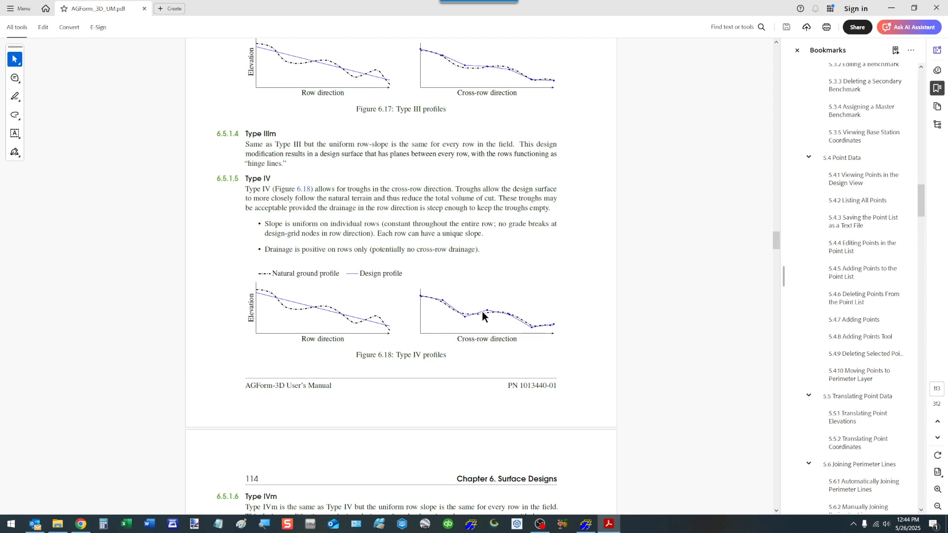
click(585, 523)
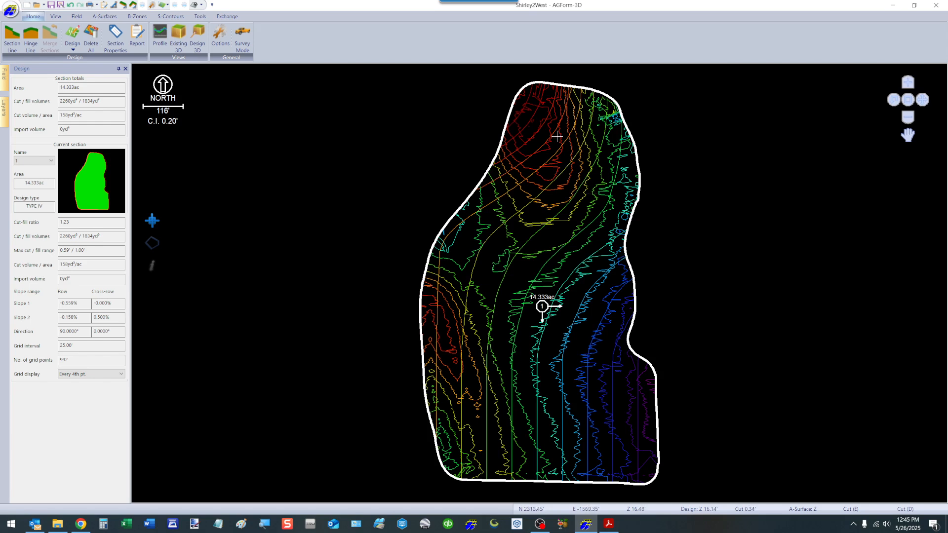
Step: Recompute as a Type V design with the cross-row first slope set to 0.5%
right_click(512, 239)
mouse_move(566, 285)
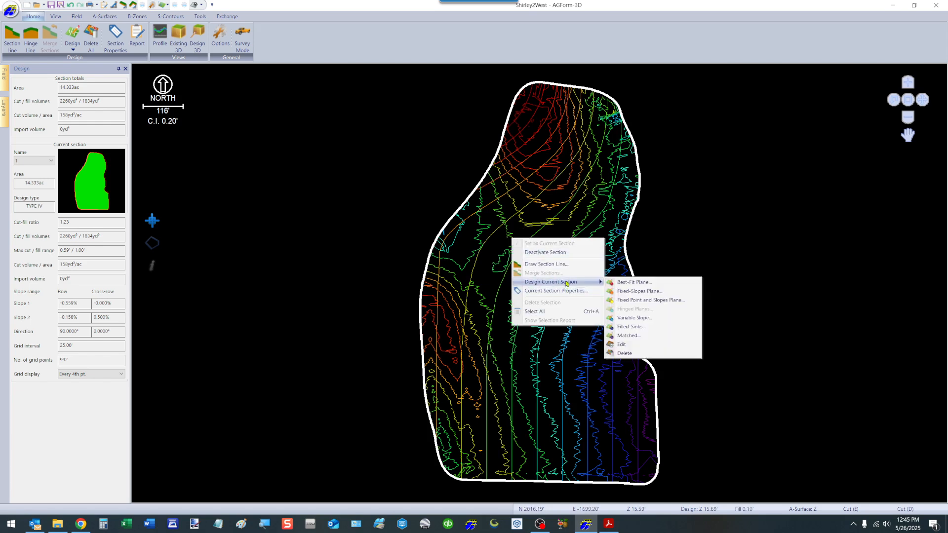
click(634, 318)
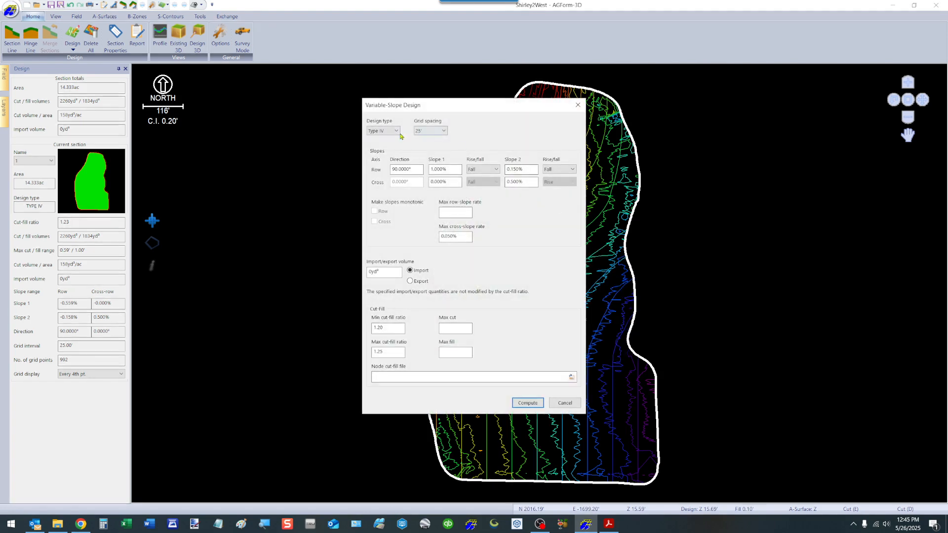
click(396, 131)
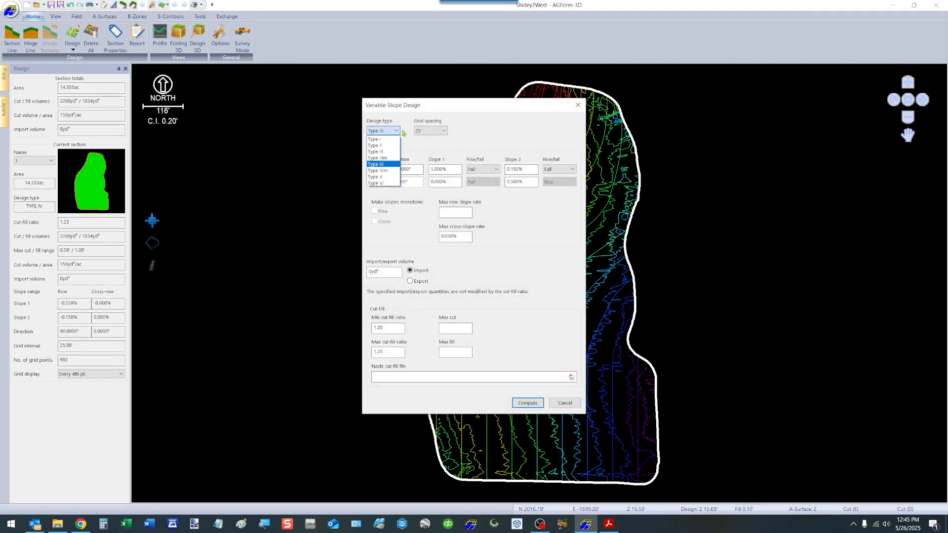
click(379, 177)
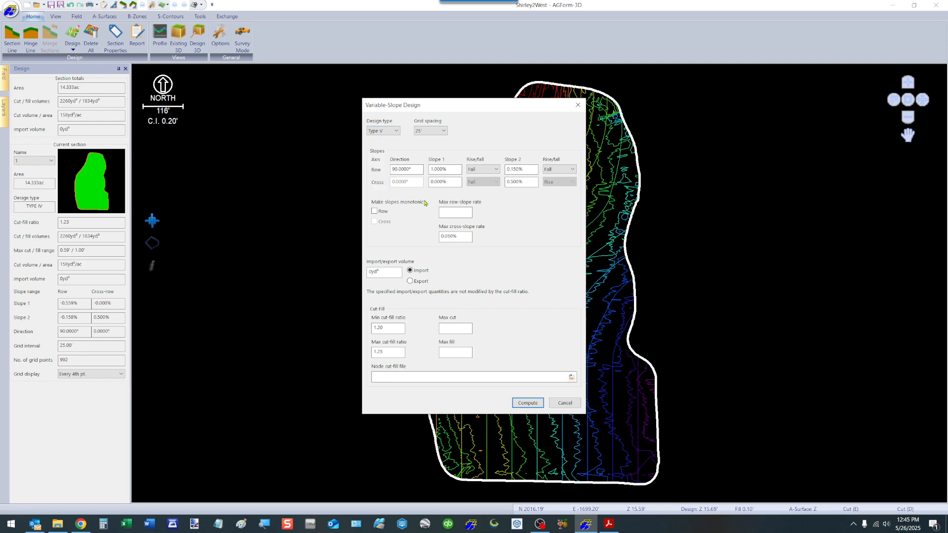
double_click(451, 182)
text(0.5)
key(Tab)
click(527, 403)
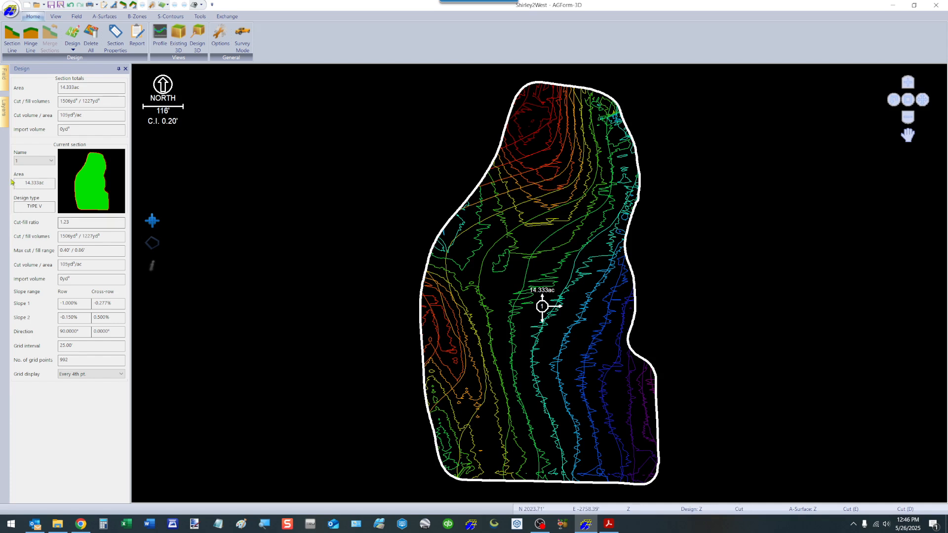
Step: In the Layers panel, show the cut-fill contours and hide the existing-surface contours
click(4, 112)
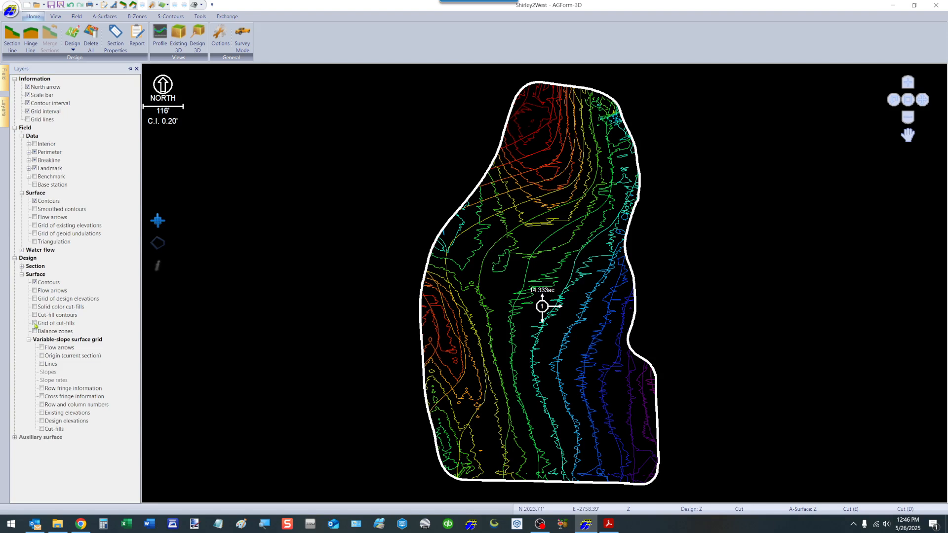
click(35, 315)
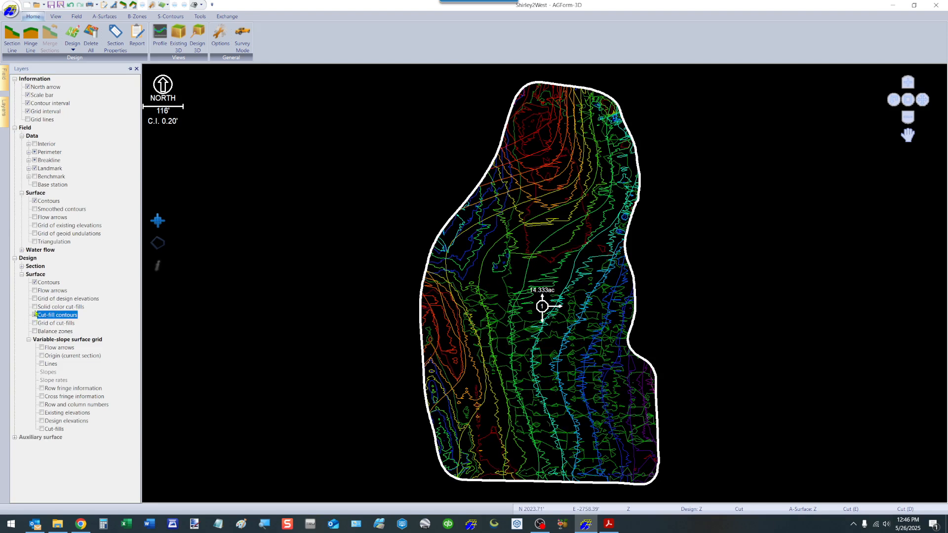
click(34, 201)
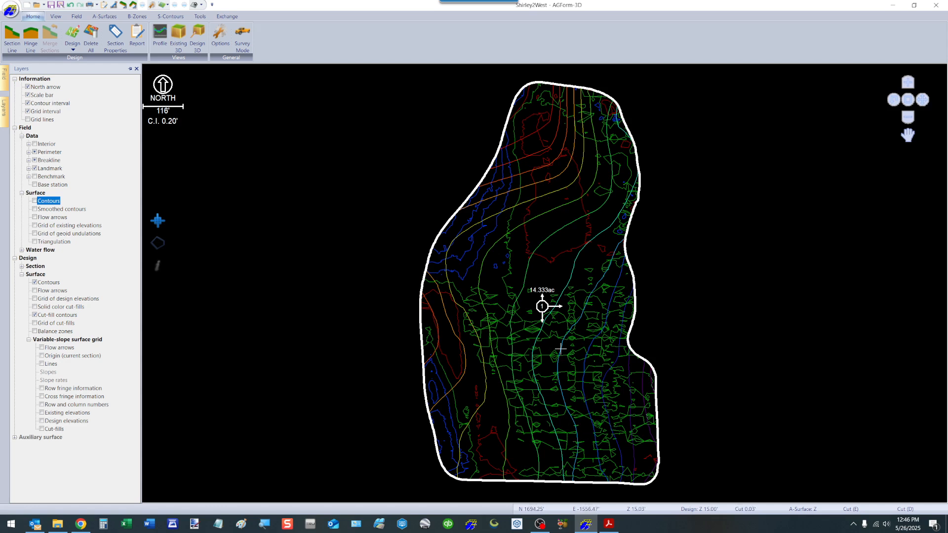
Step: Reopen the Variable-Slope design dialog, switch back to Type IV and compute it
right_click(526, 303)
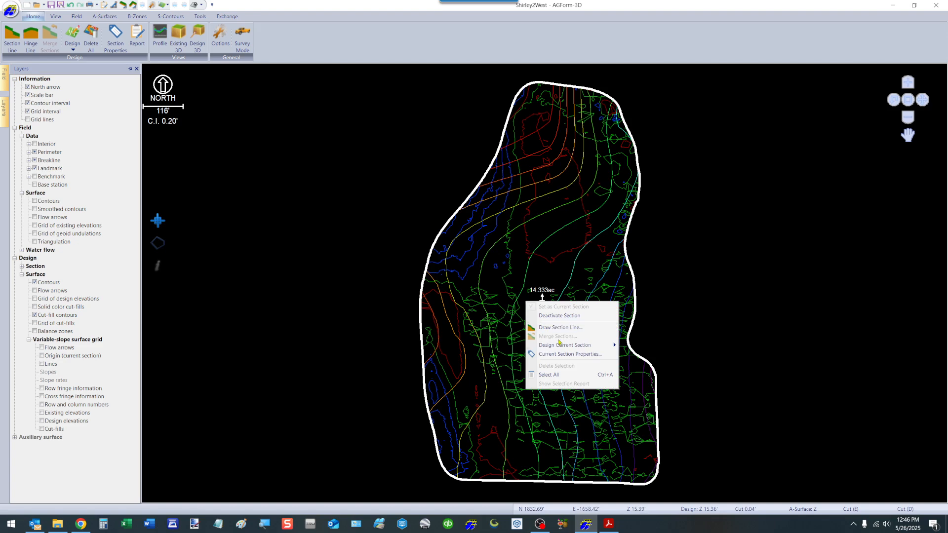
mouse_move(563, 345)
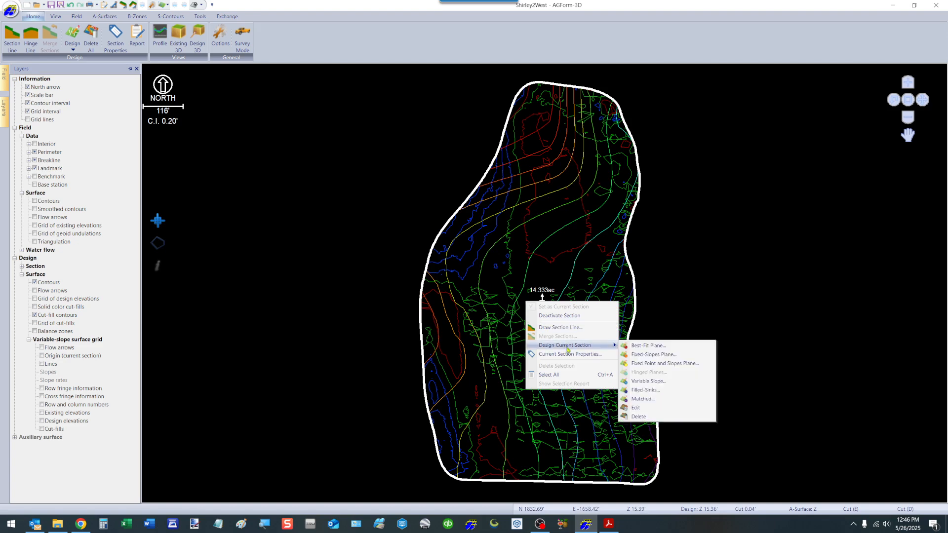
click(648, 382)
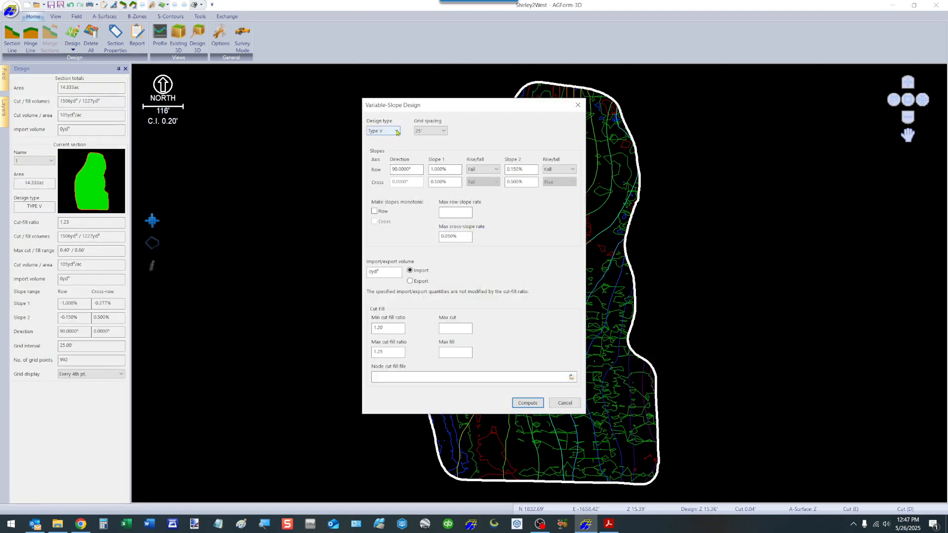
click(396, 131)
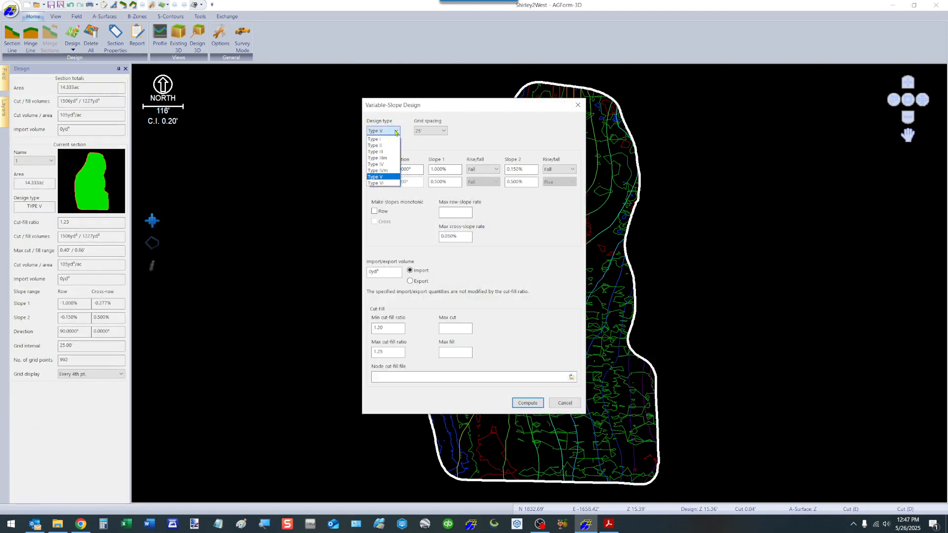
click(383, 165)
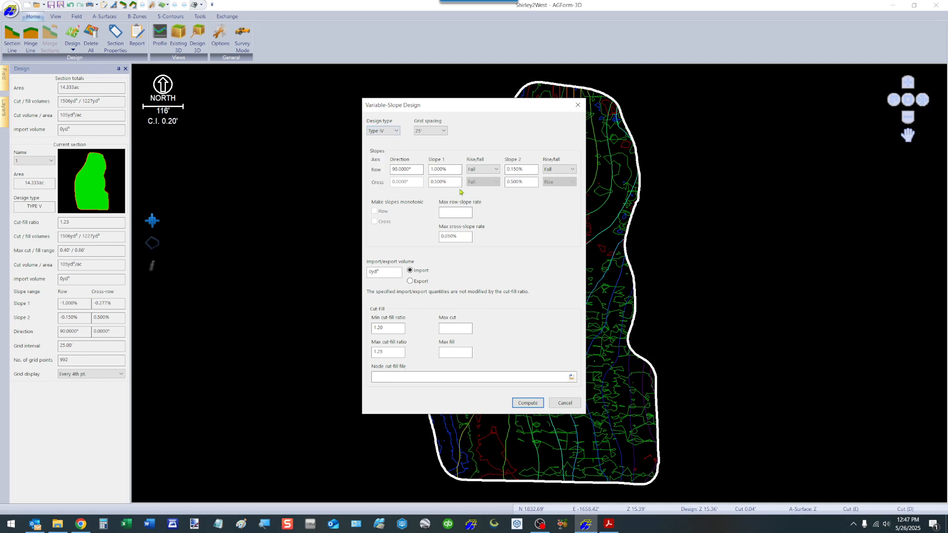
click(528, 403)
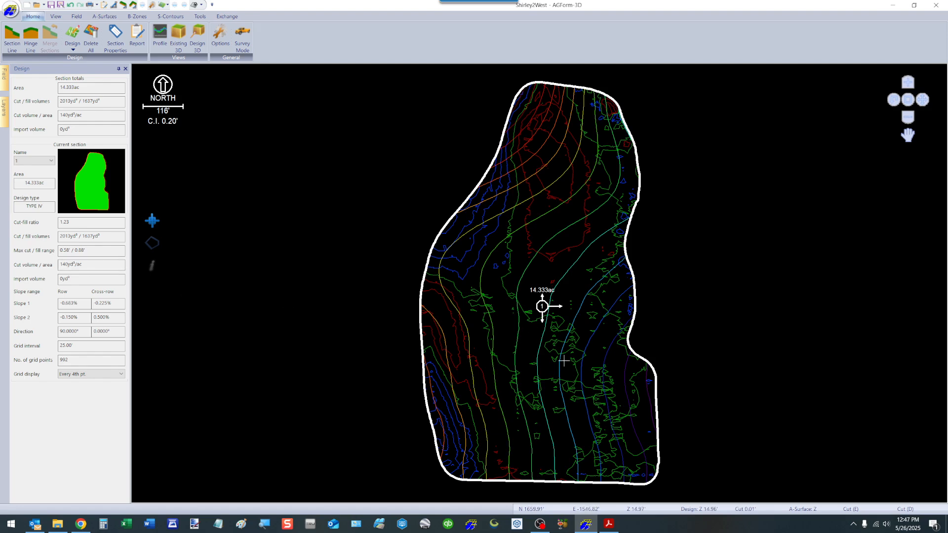
Step: Toggle the existing-surface contours on and off in the Layers panel to compare them with the design
click(4, 107)
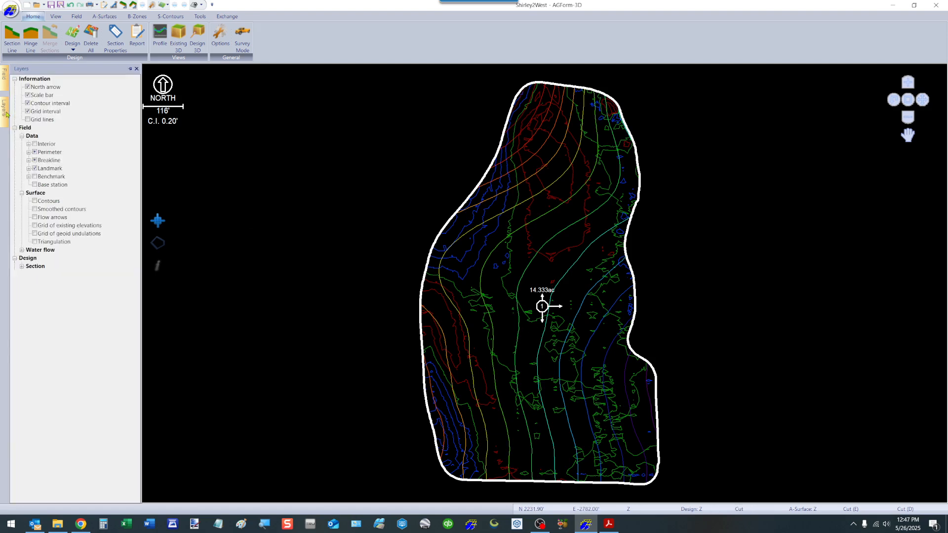
click(35, 201)
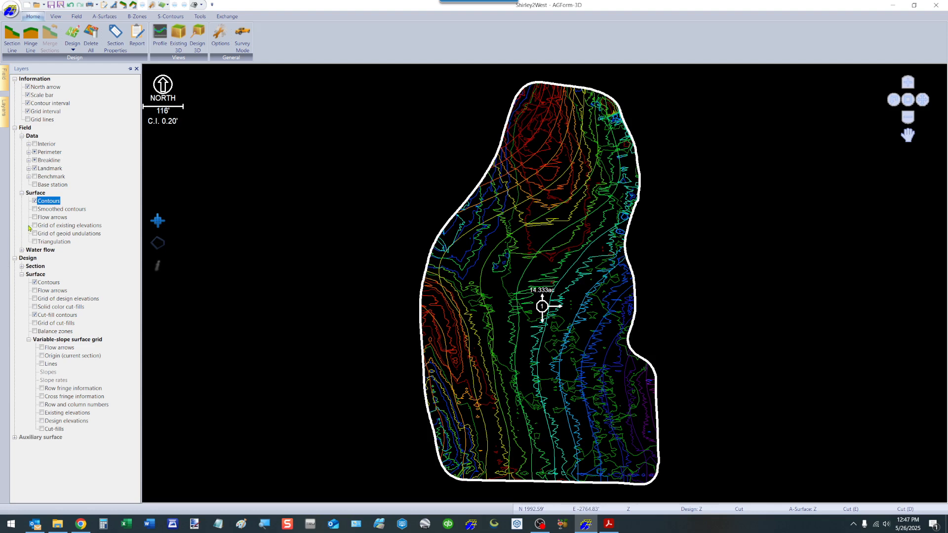
click(35, 201)
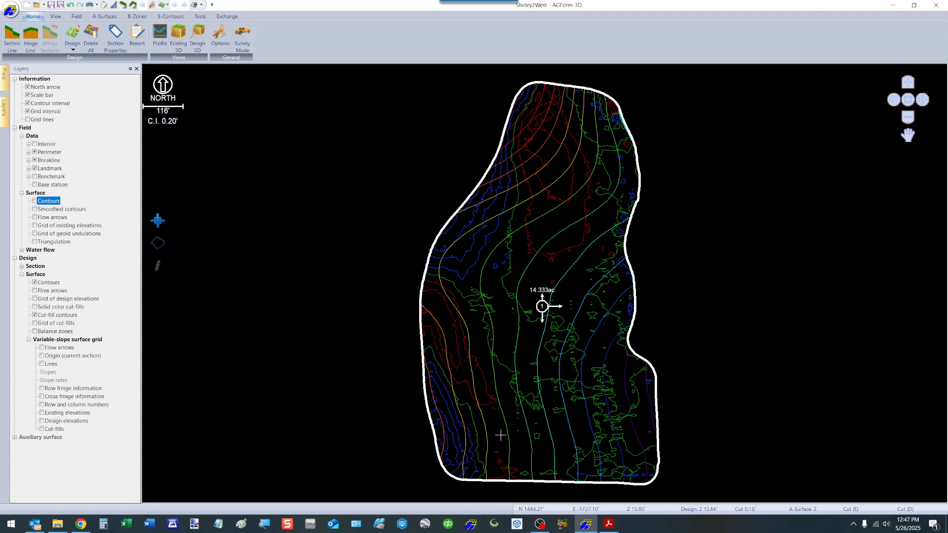
click(34, 201)
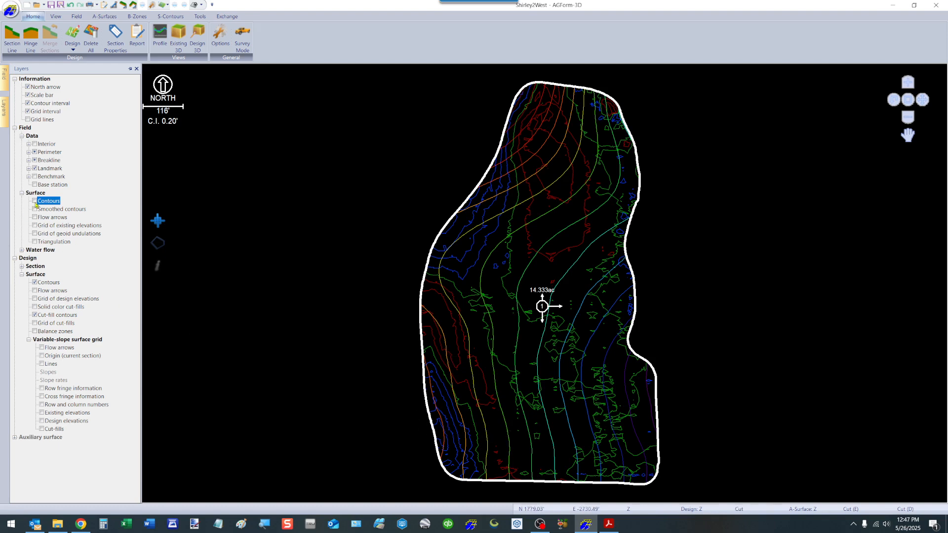
Step: In the Layers panel, toggle the design, cut-fill and existing-surface contours, leaving the existing-surface contours hidden
click(34, 283)
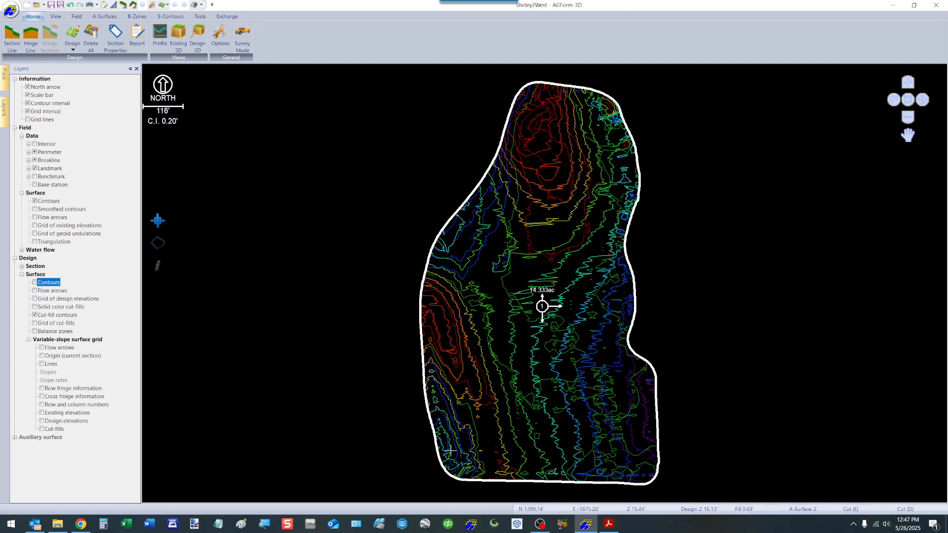
click(35, 315)
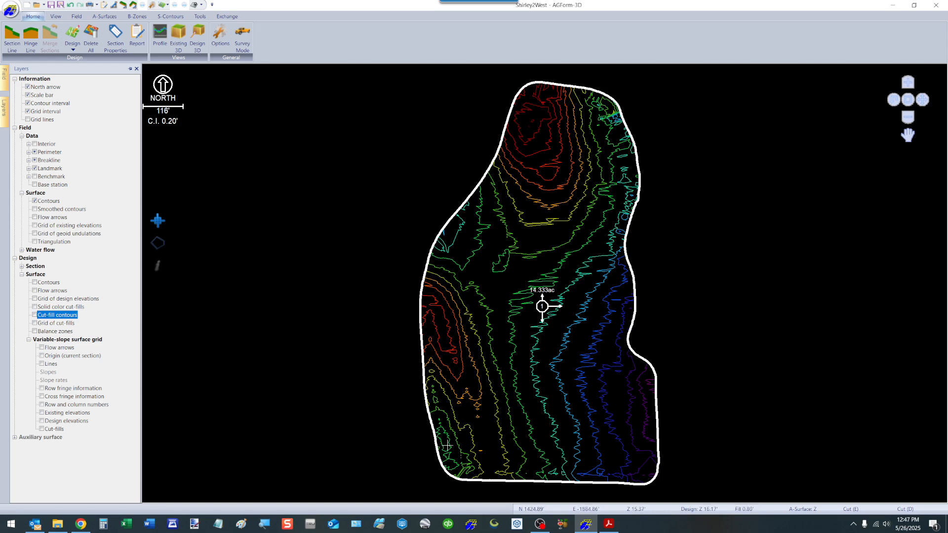
click(35, 201)
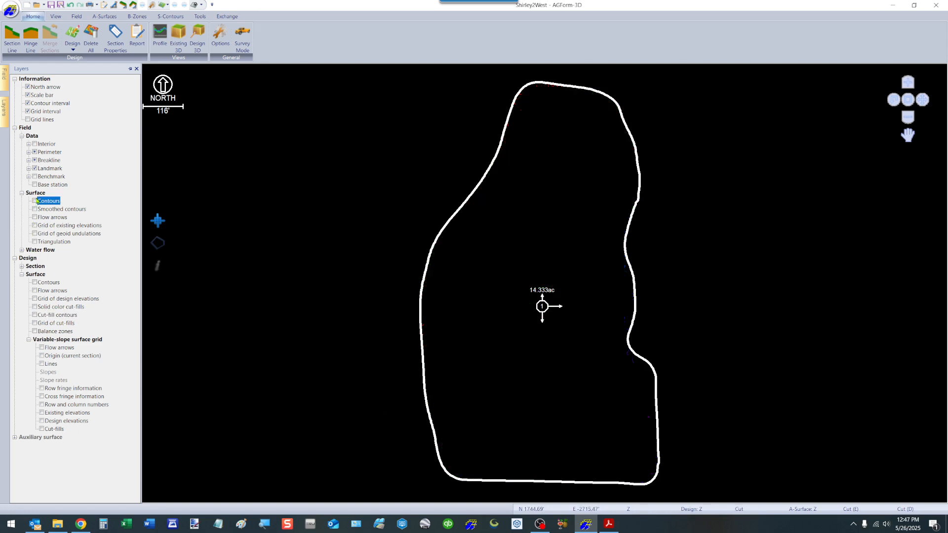
click(35, 315)
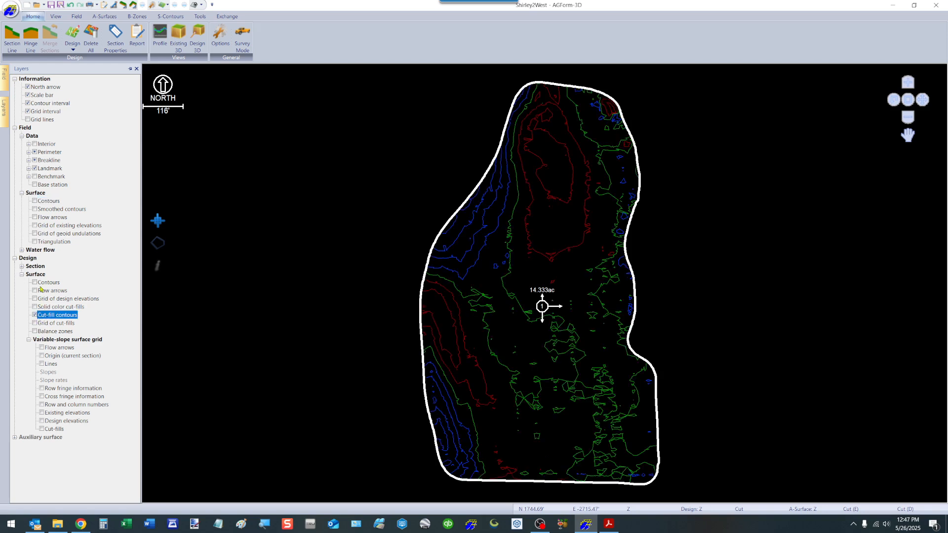
click(34, 282)
Step: Open the Variable-Slope design dialog for the current section, switch to Type III and try to compute it
right_click(488, 279)
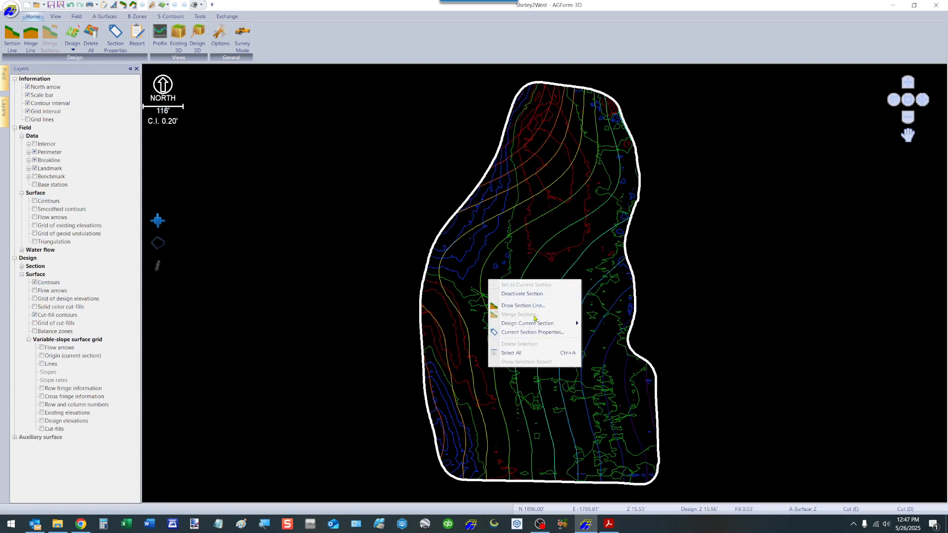
mouse_move(541, 325)
click(608, 360)
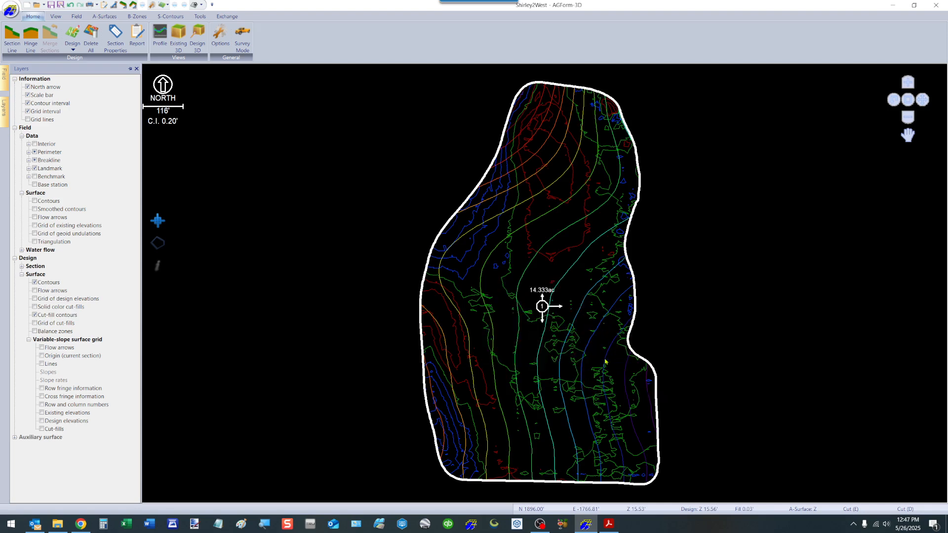
click(383, 131)
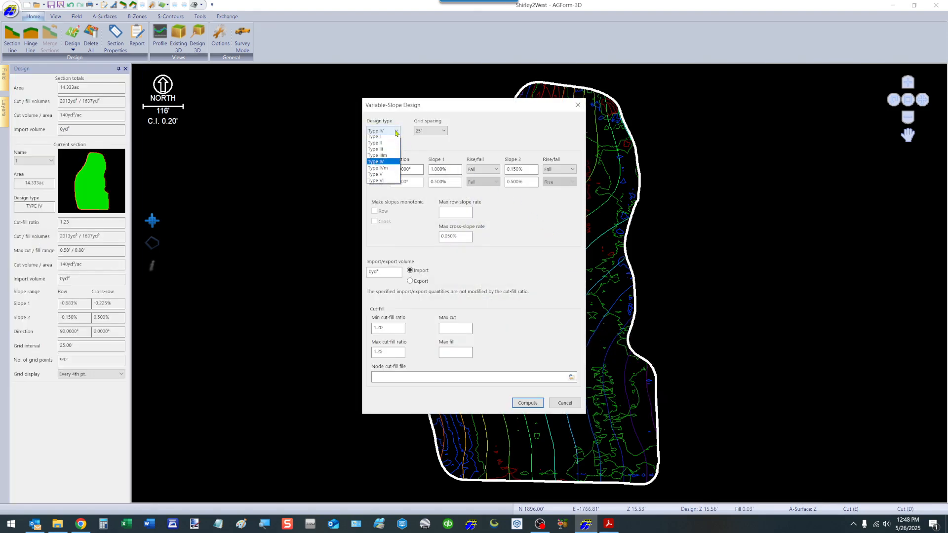
click(383, 153)
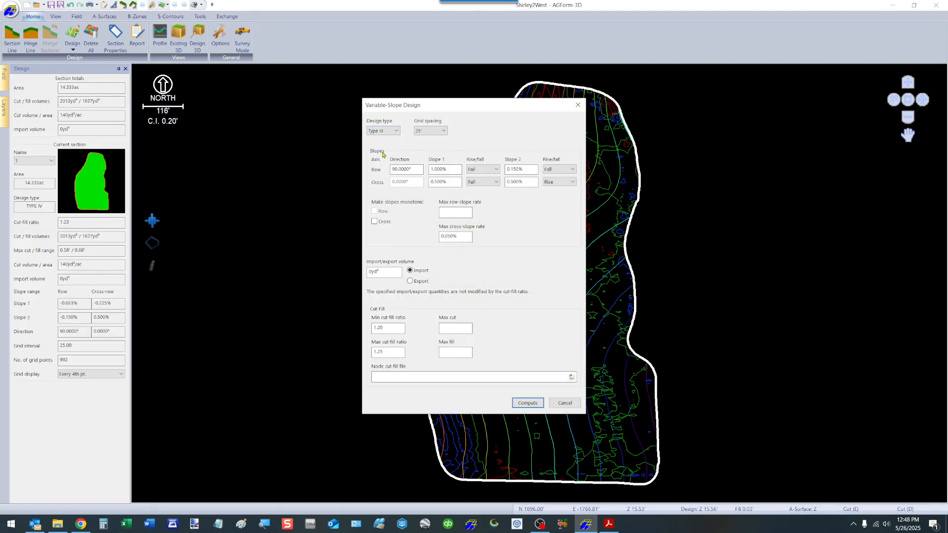
click(527, 403)
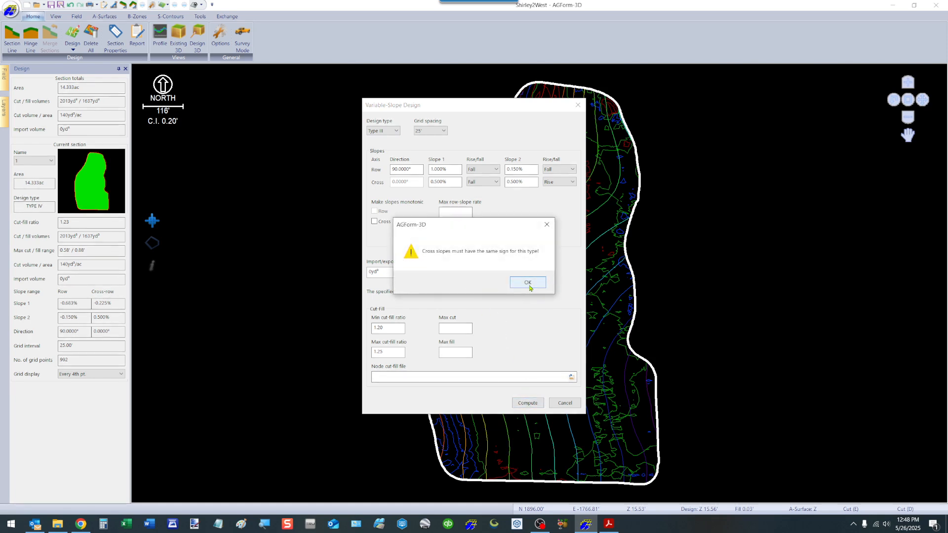
click(528, 282)
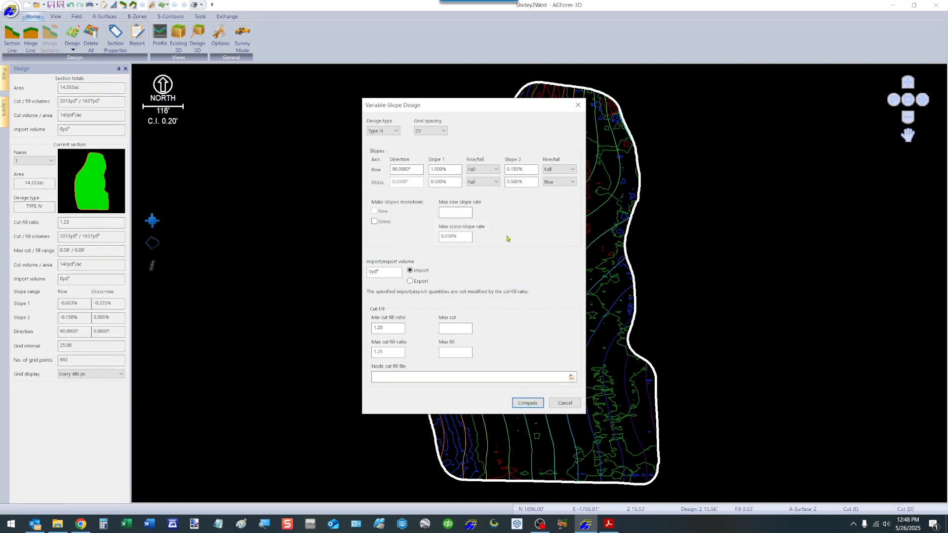
Step: Set the cross-row first slope to 0% and compute the Type III design
click(488, 182)
click(475, 190)
click(457, 183)
text(0)
key(Tab)
click(527, 403)
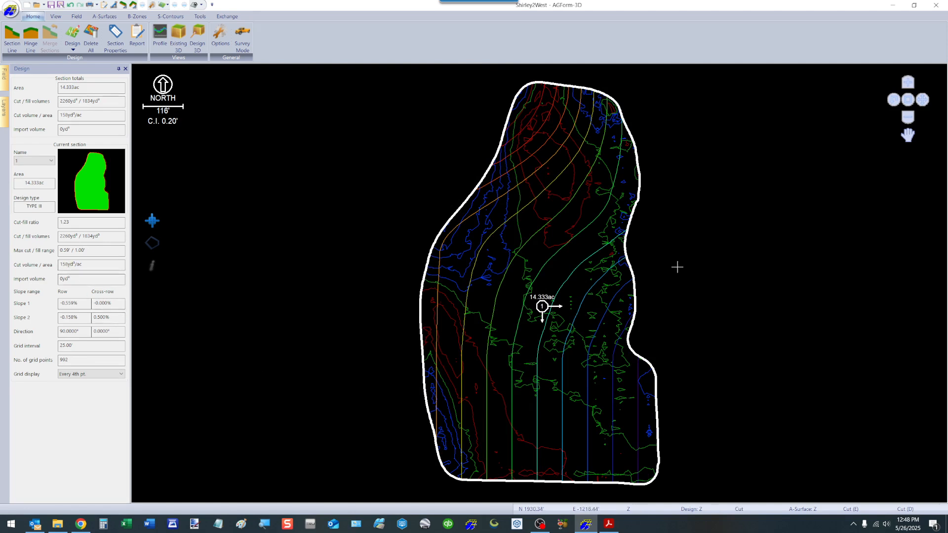
Step: Reopen the Variable-Slope design dialog, switch to Type II and compute it
right_click(563, 255)
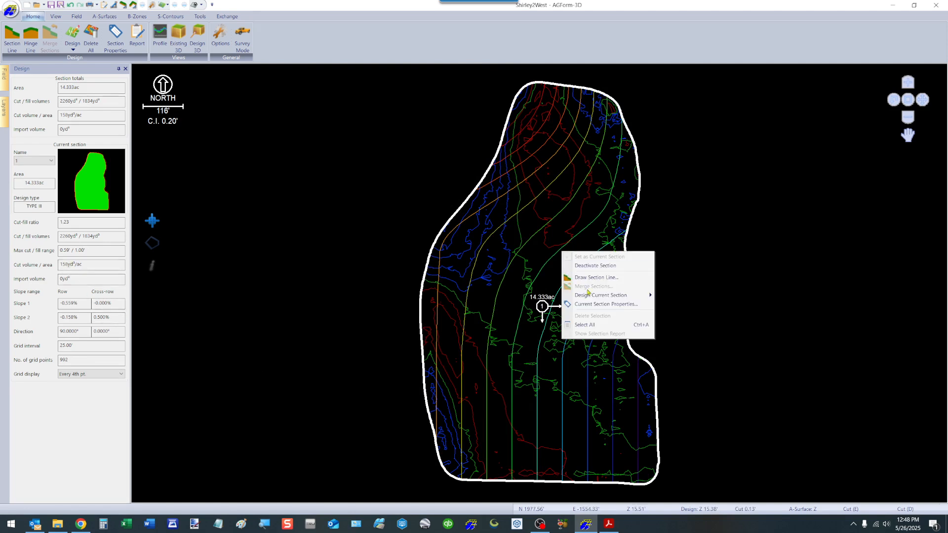
mouse_move(589, 295)
click(678, 332)
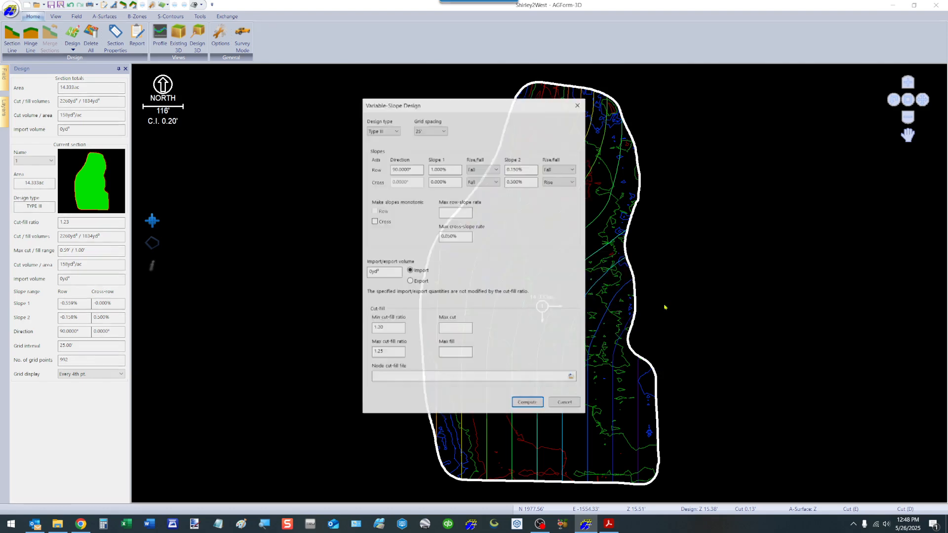
click(397, 131)
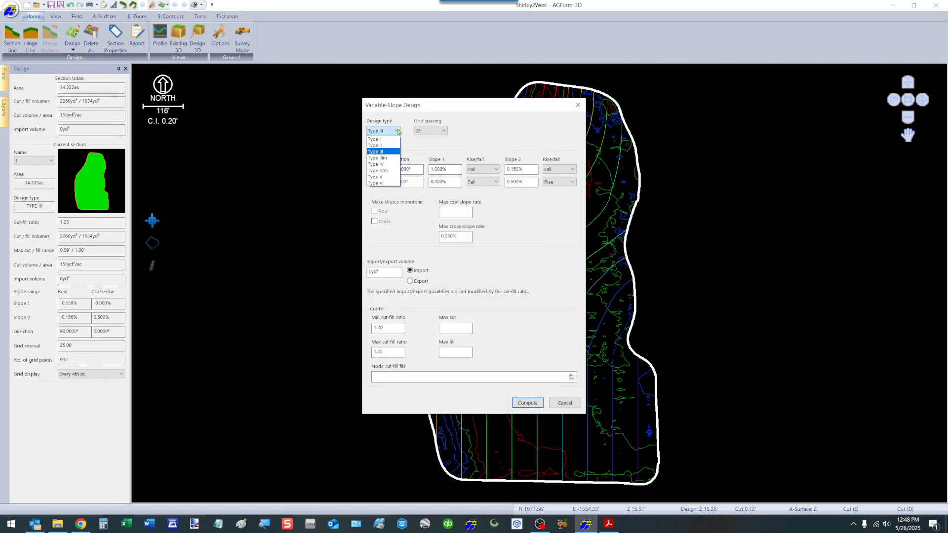
click(380, 147)
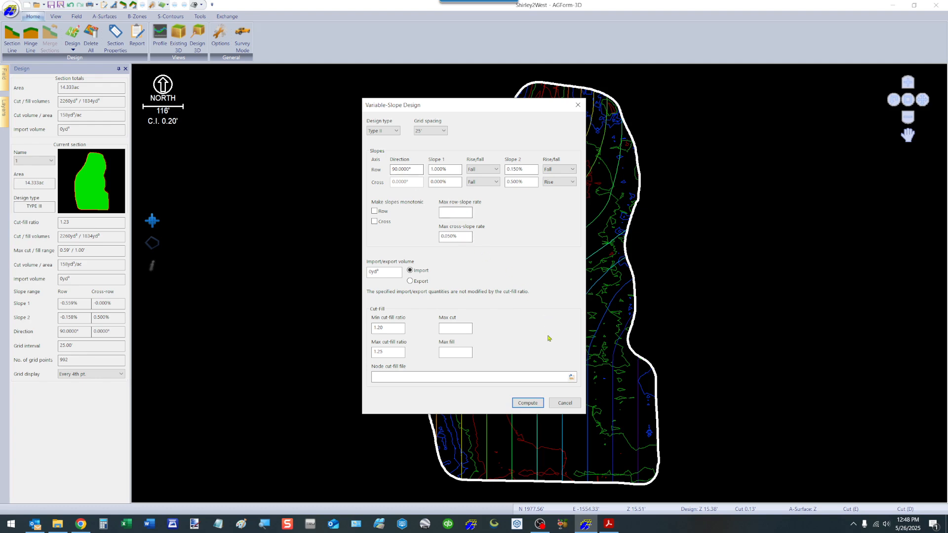
click(528, 405)
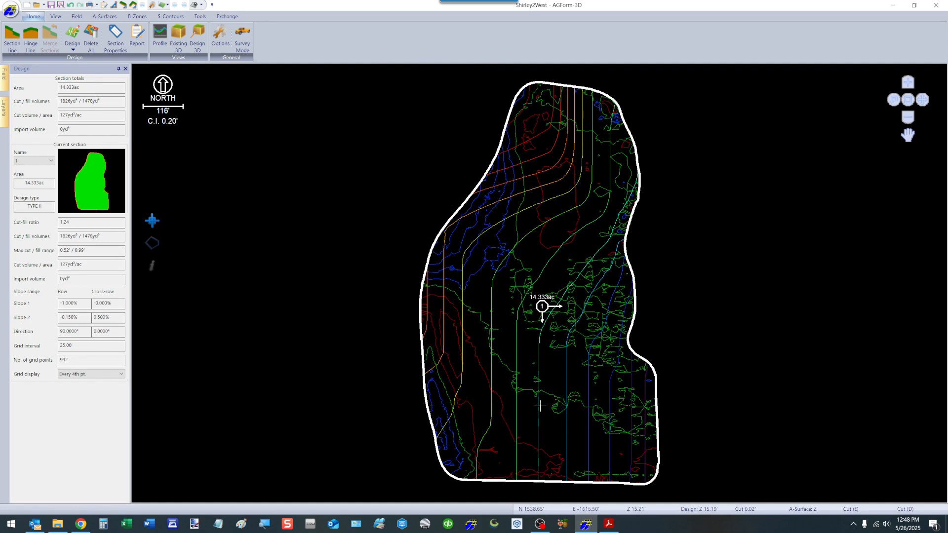
Step: Reopen the Variable-Slope design dialog, switch to Type I and compute it
right_click(526, 250)
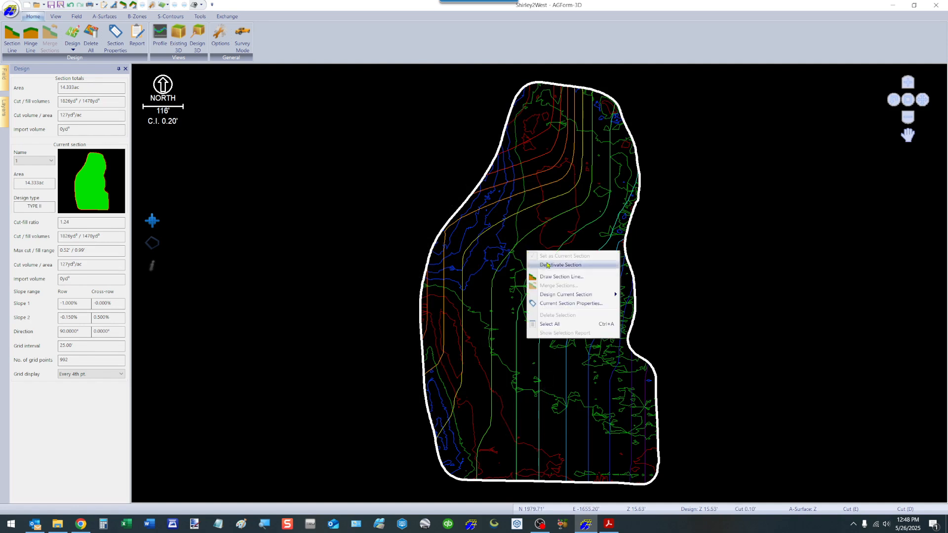
mouse_move(588, 295)
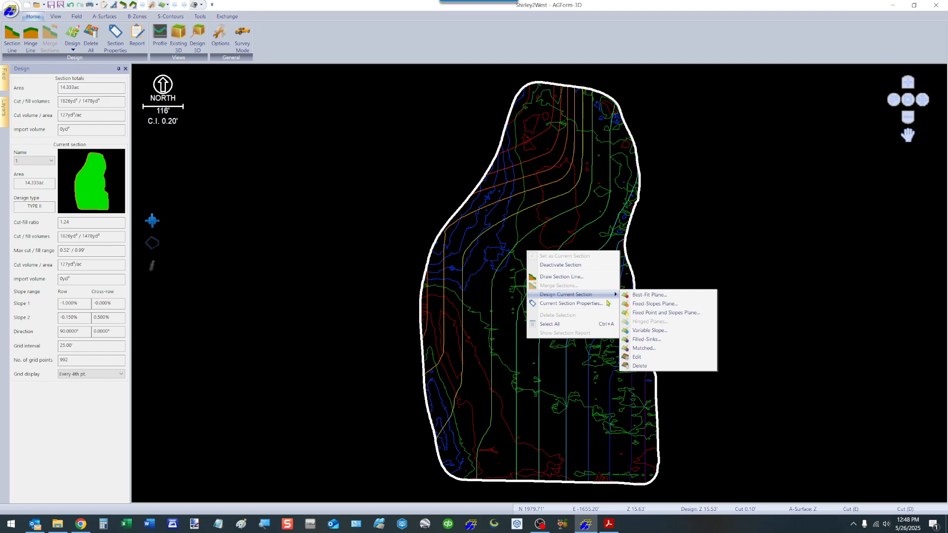
click(648, 330)
click(391, 131)
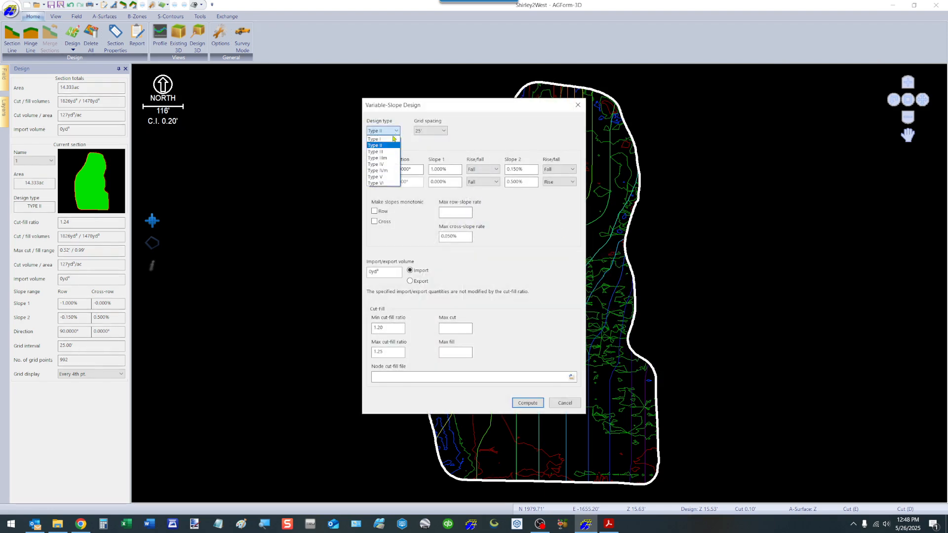
click(383, 140)
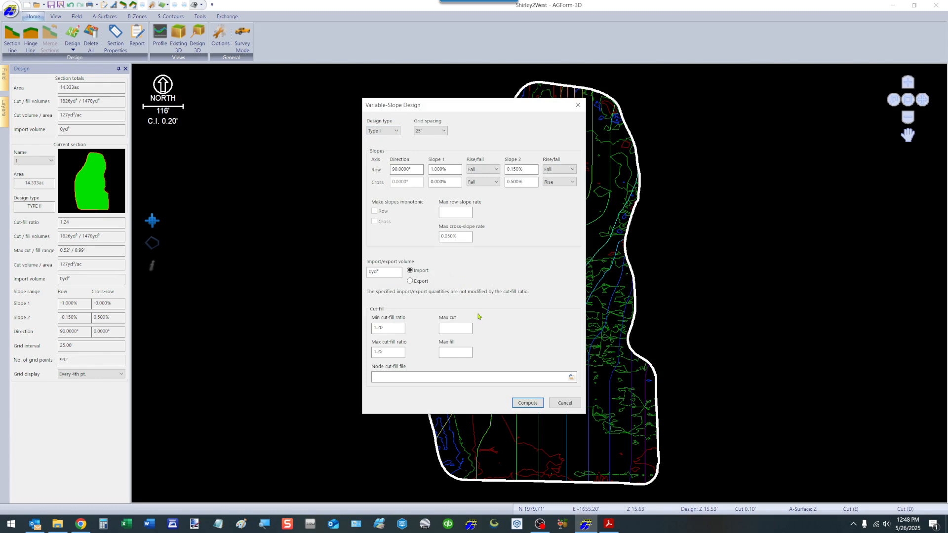
click(527, 402)
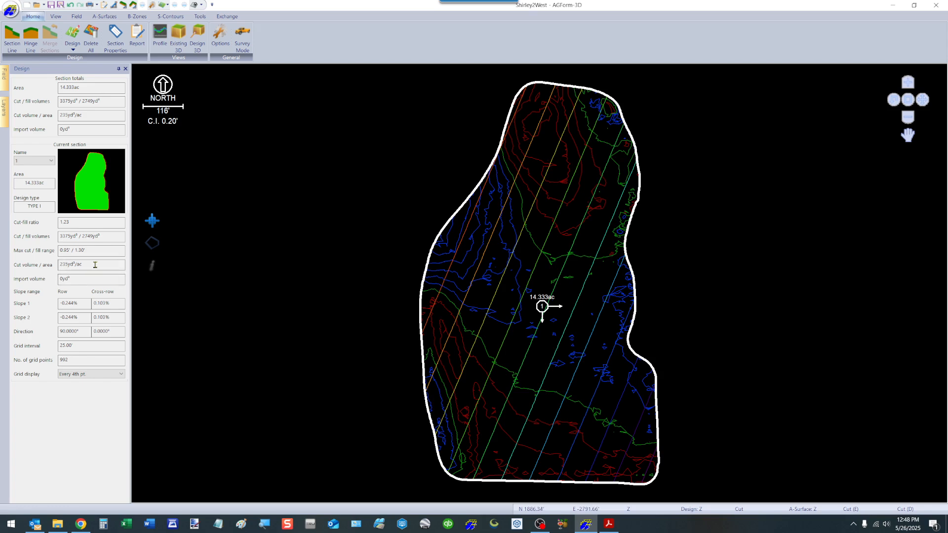
Step: Reopen the Variable-Slope design dialog, switch to Type V, set the cross-row first slope to 0.5% and compute
right_click(540, 268)
mouse_move(597, 312)
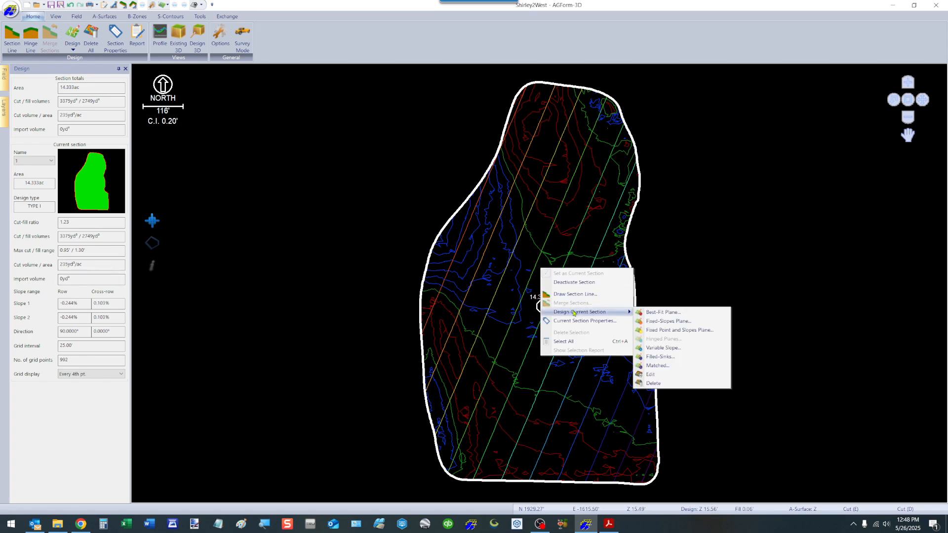
click(664, 348)
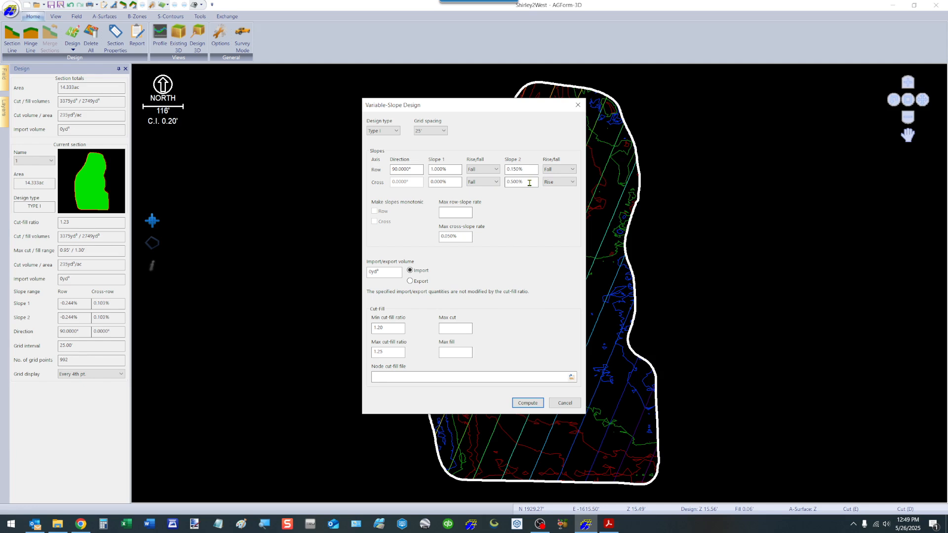
click(387, 131)
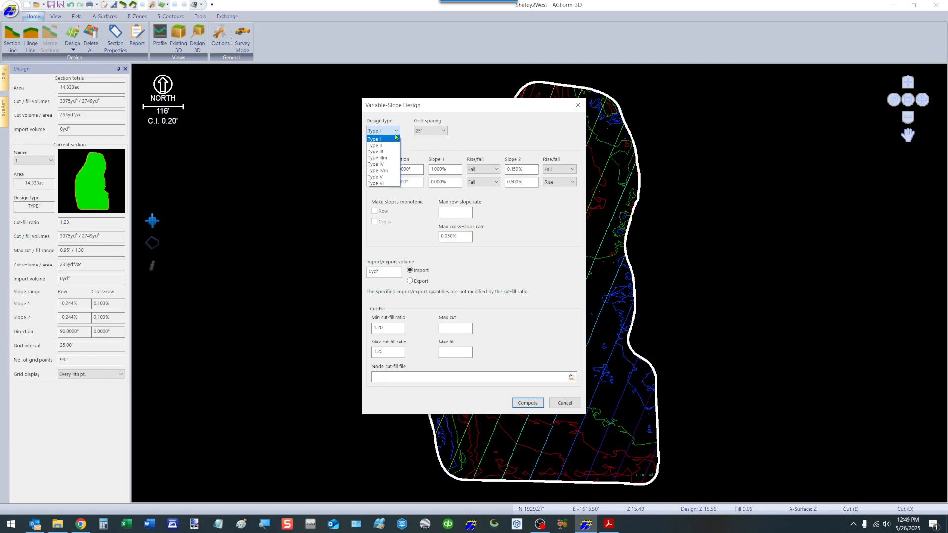
click(379, 176)
click(457, 182)
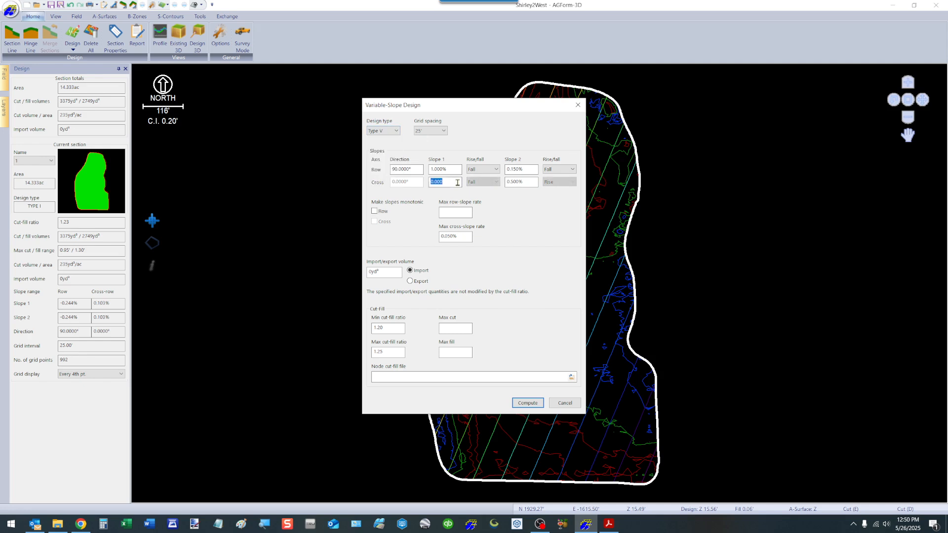
text(.5)
click(528, 403)
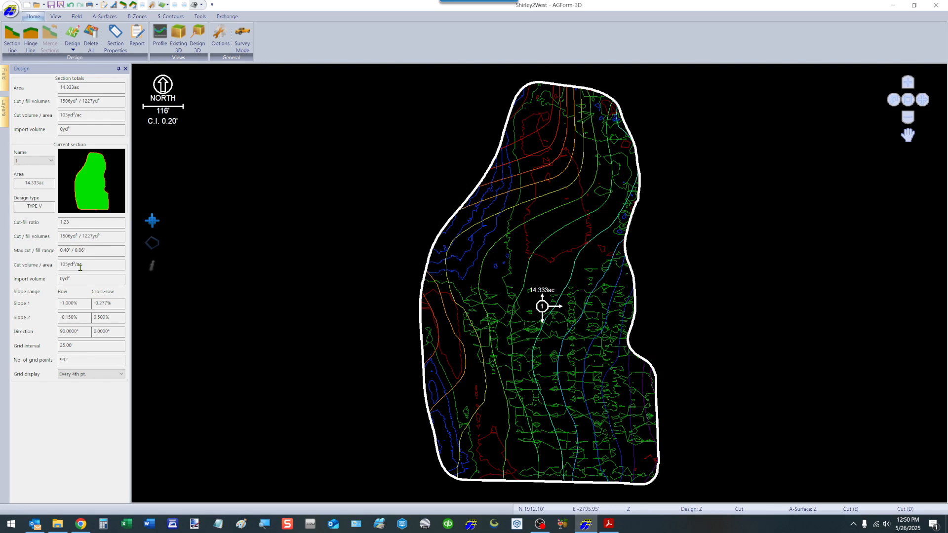
Step: Reopen the Type V Variable-Slope design, set the row second slope to 0.1% and compute it
right_click(535, 260)
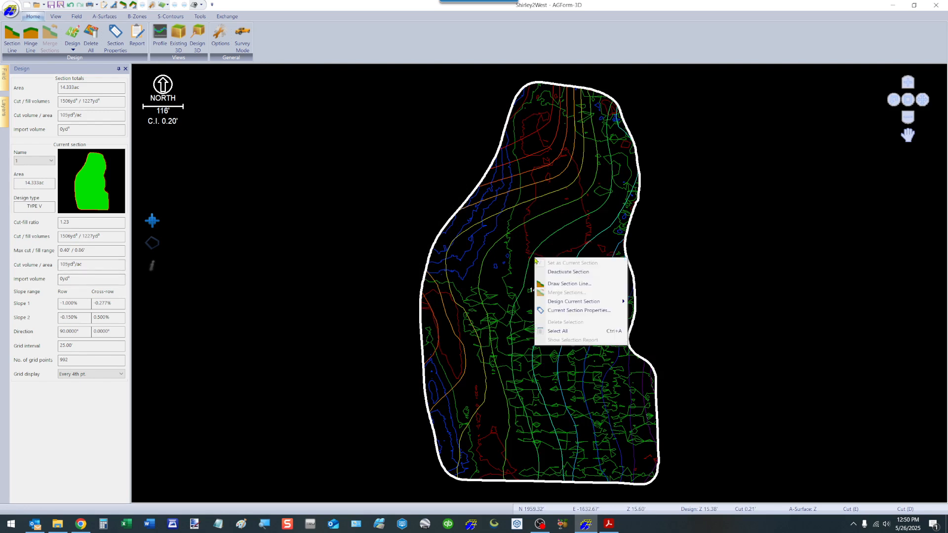
mouse_move(588, 304)
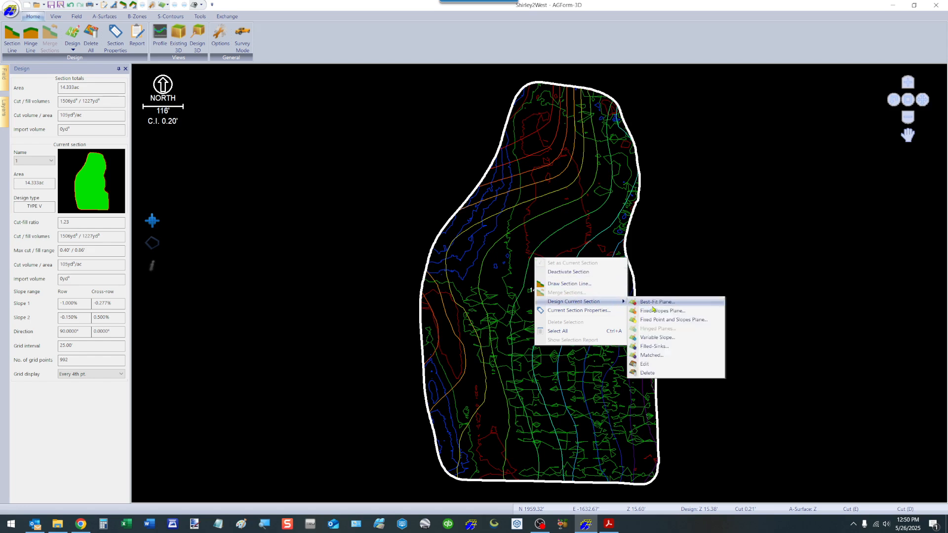
click(655, 339)
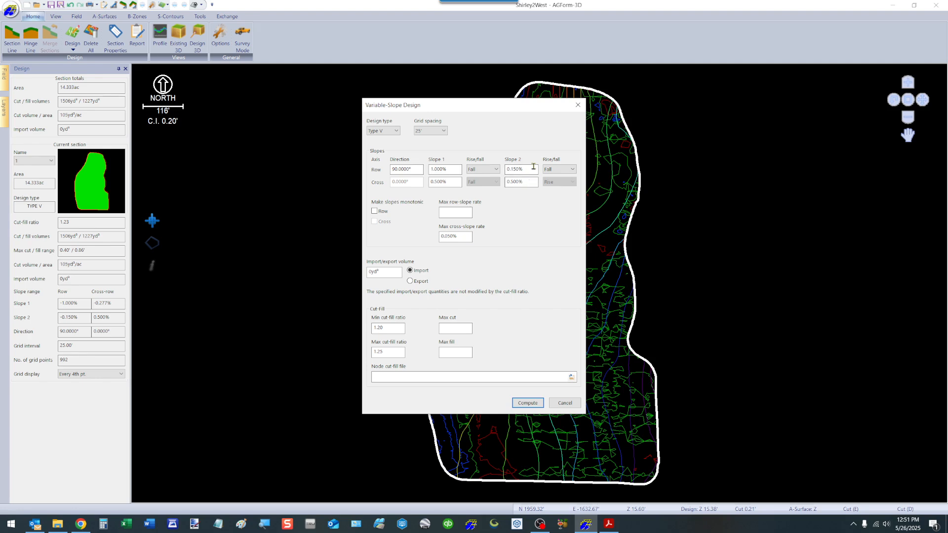
drag(524, 109, 298, 94)
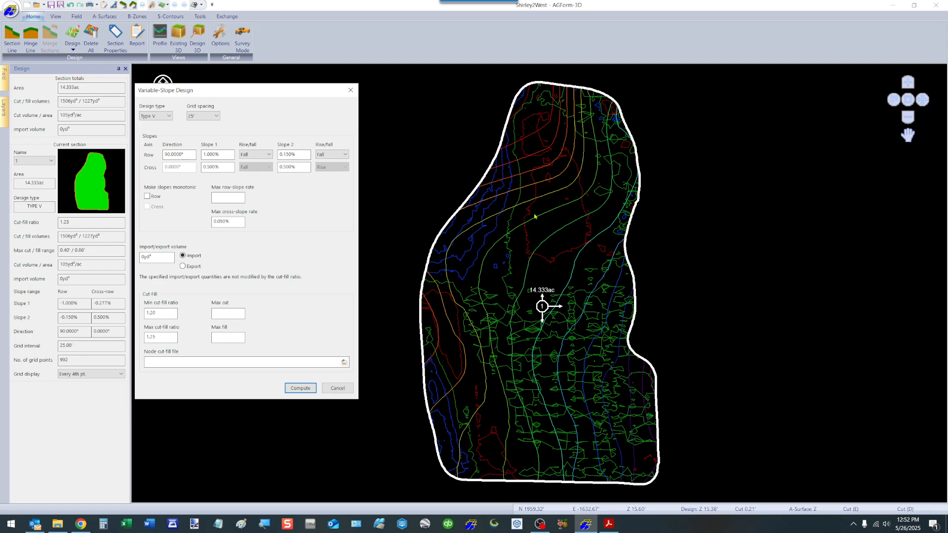
click(215, 120)
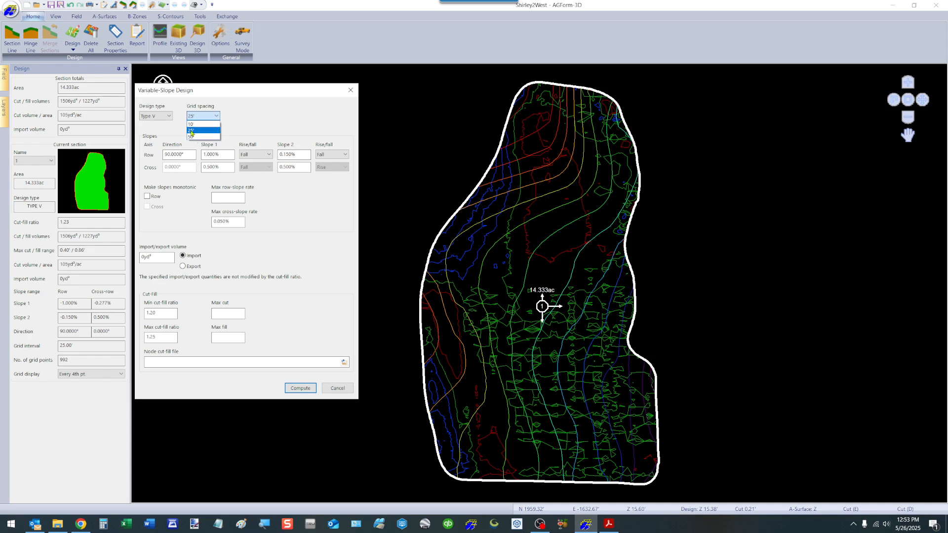
click(192, 131)
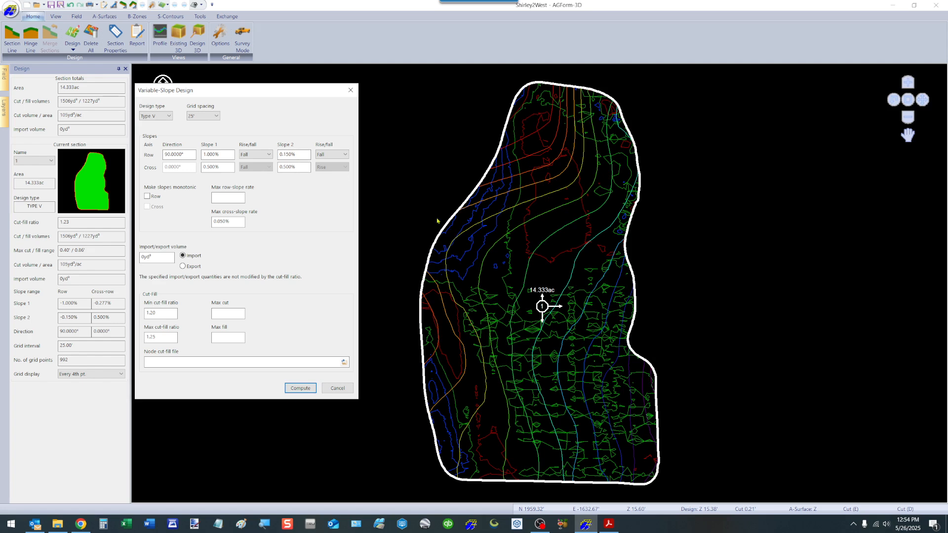
double_click(306, 154)
key(BackSpace)
text(.1)
key(Tab)
click(303, 388)
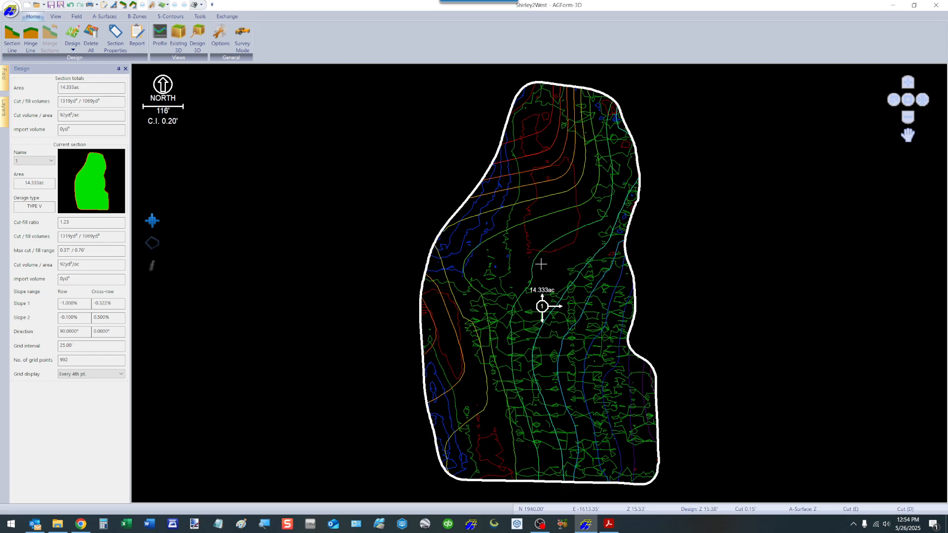
Step: Open the Variable-Slope design dialog to review the Type V slope settings, then close it without computing
right_click(504, 257)
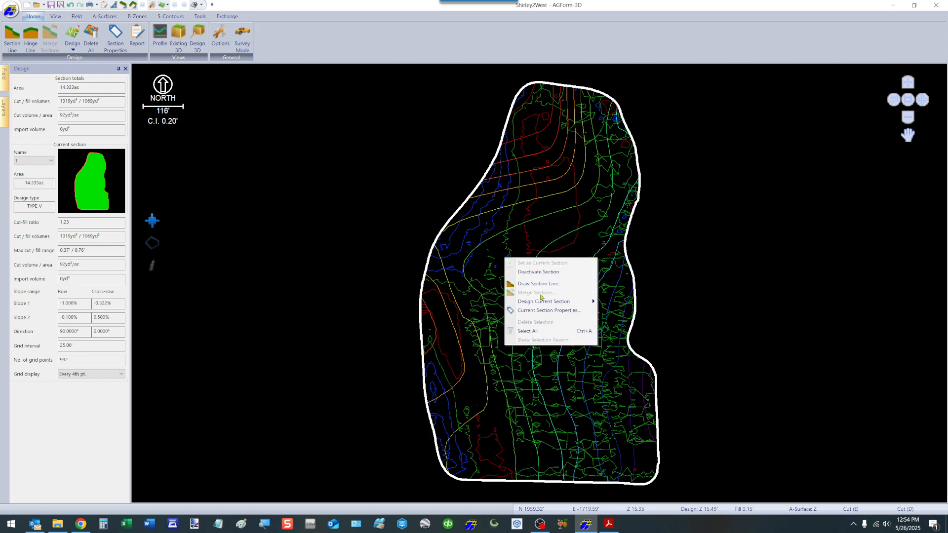
mouse_move(551, 302)
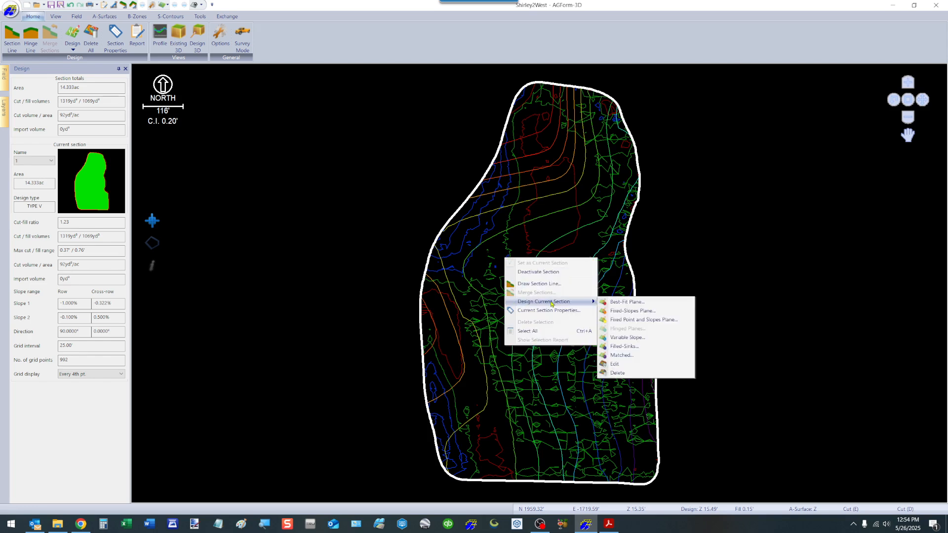
click(627, 338)
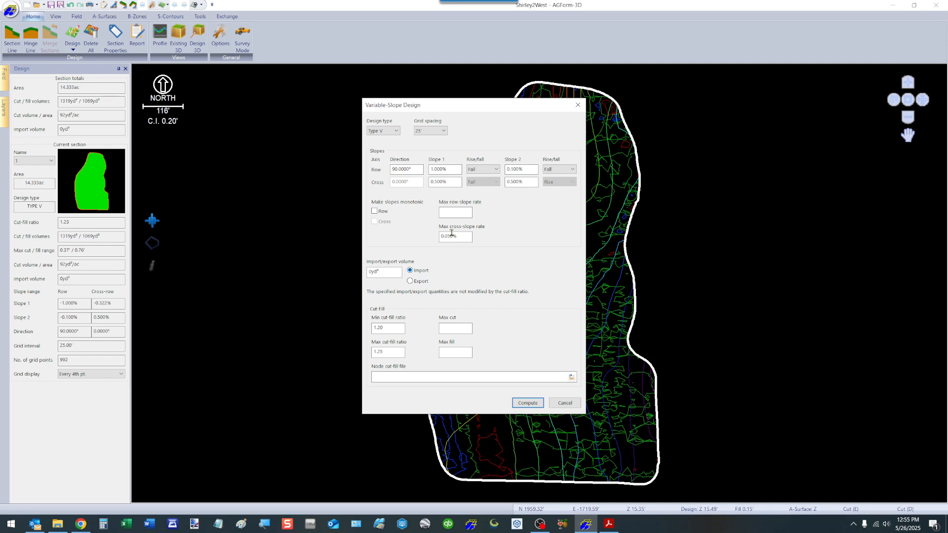
drag(519, 109, 332, 104)
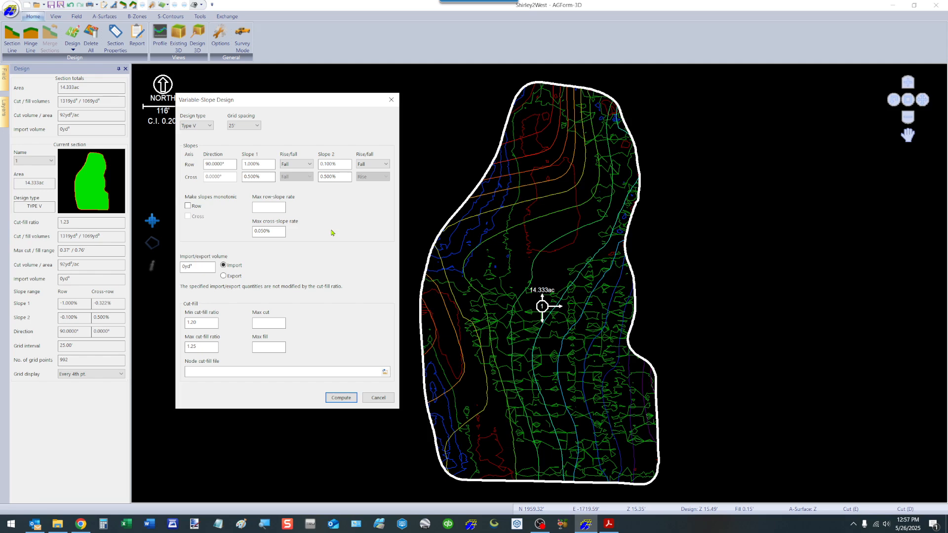
click(378, 397)
Step: Compute a Best-Fit Plane design for the current section with its default settings
right_click(514, 296)
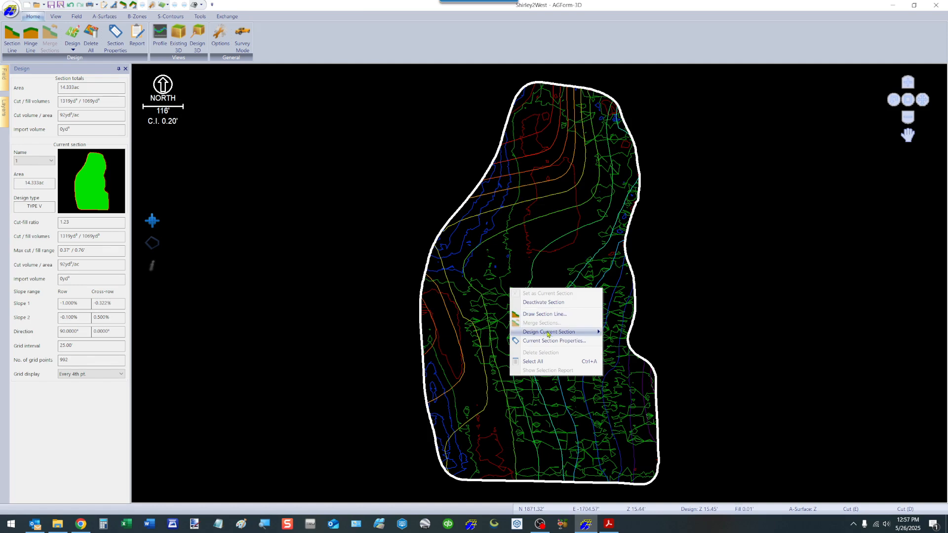
mouse_move(575, 336)
click(635, 333)
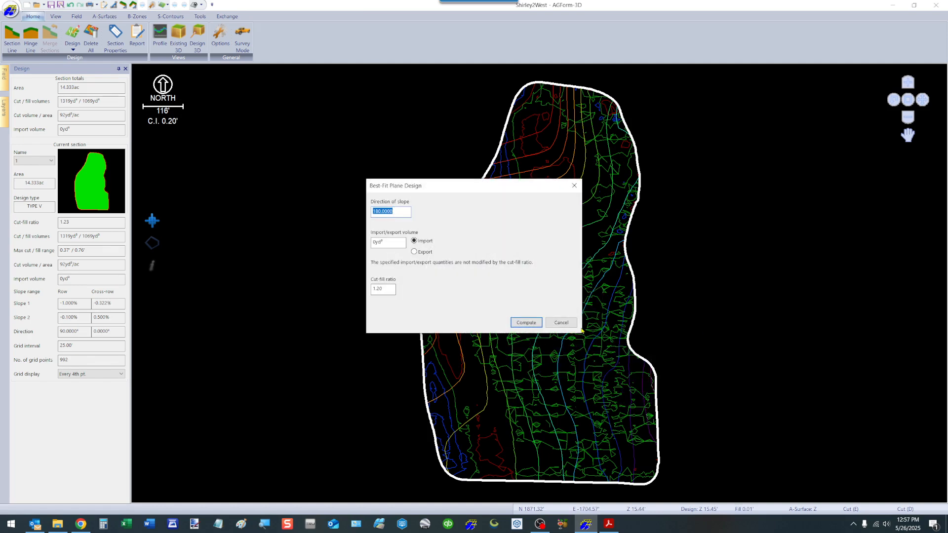
click(525, 324)
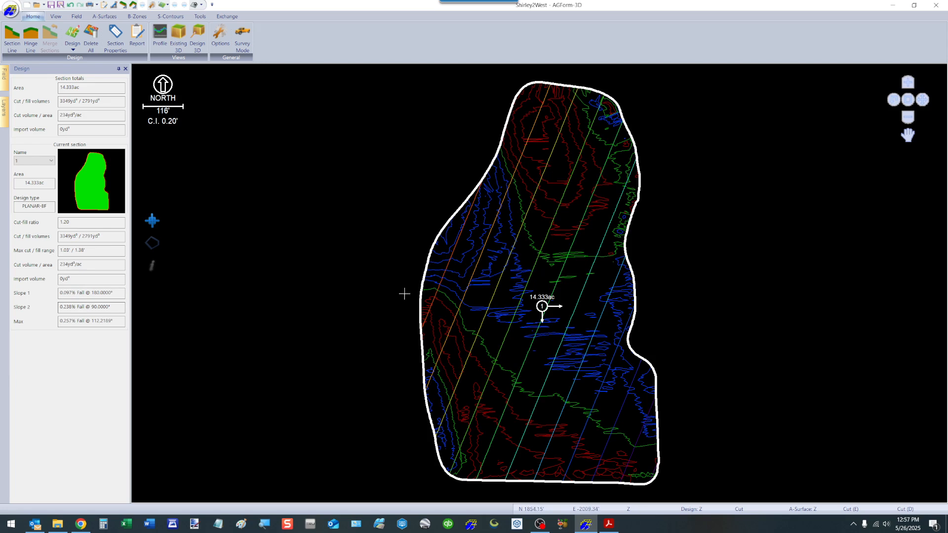
Step: Design a Fixed-Slopes Plane with slope 1 at 0.1% and slope 2 at 0.2%, and compute it
right_click(530, 290)
mouse_move(580, 337)
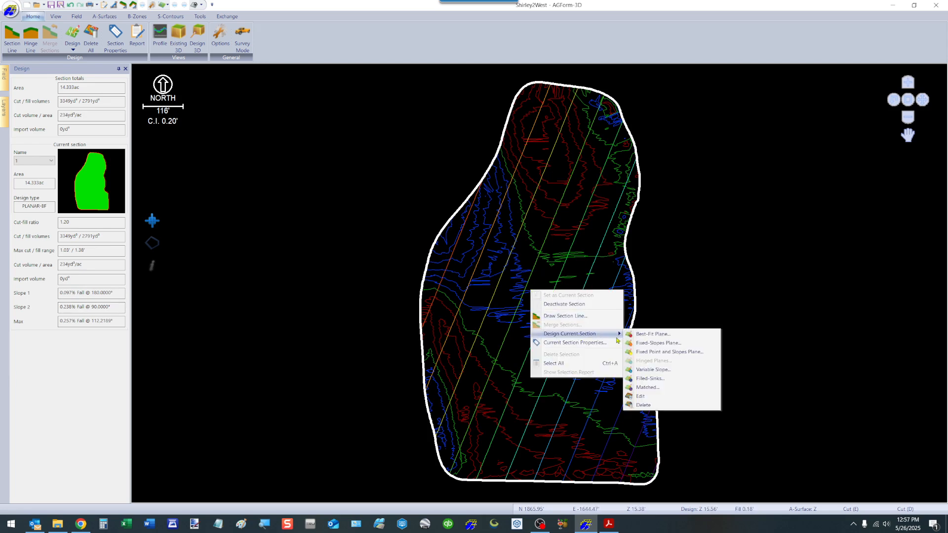
click(646, 344)
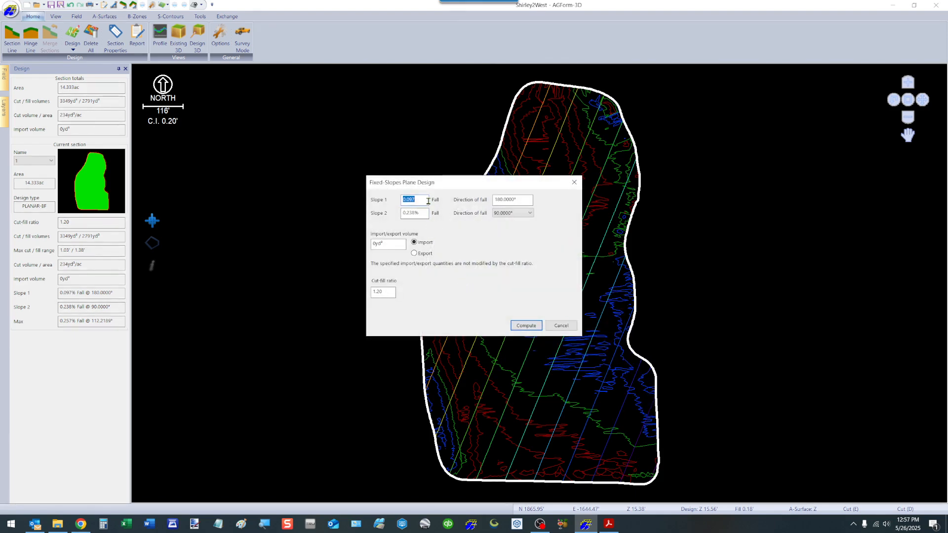
text(0.1)
key(Tab)
key(Tab)
text(2)
key(Tab)
key(Return)
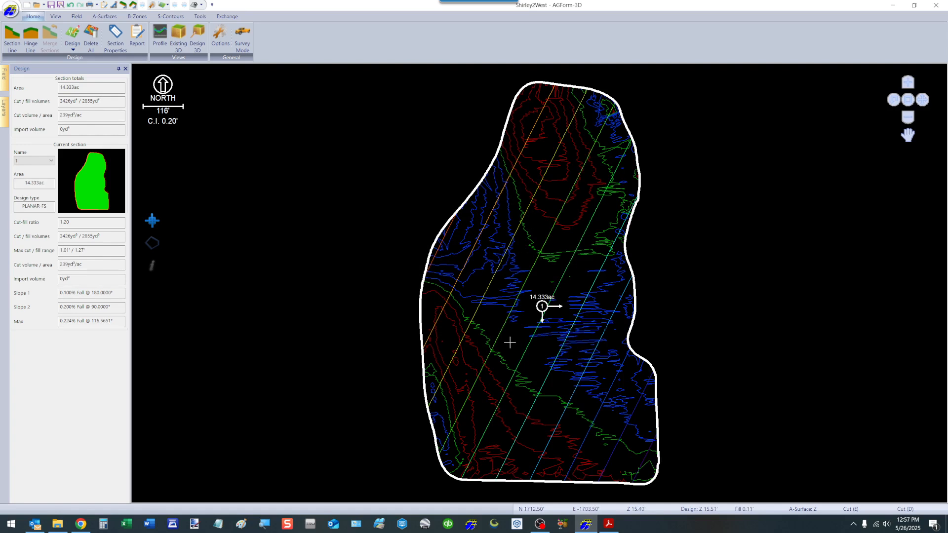
Step: Redesign the Fixed-Slopes Plane with slope 1 at 0% and slope 2 at 0.15%, and compute it
right_click(485, 290)
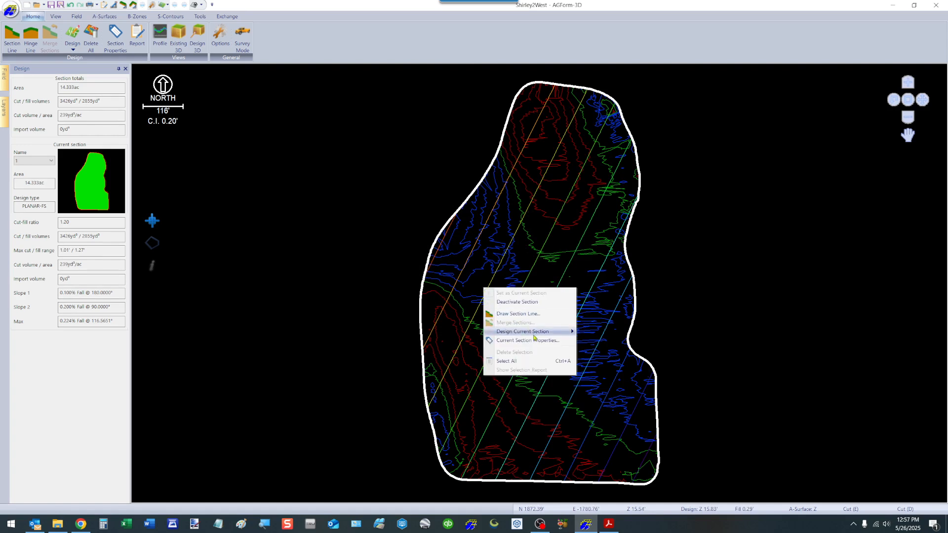
mouse_move(534, 336)
click(620, 341)
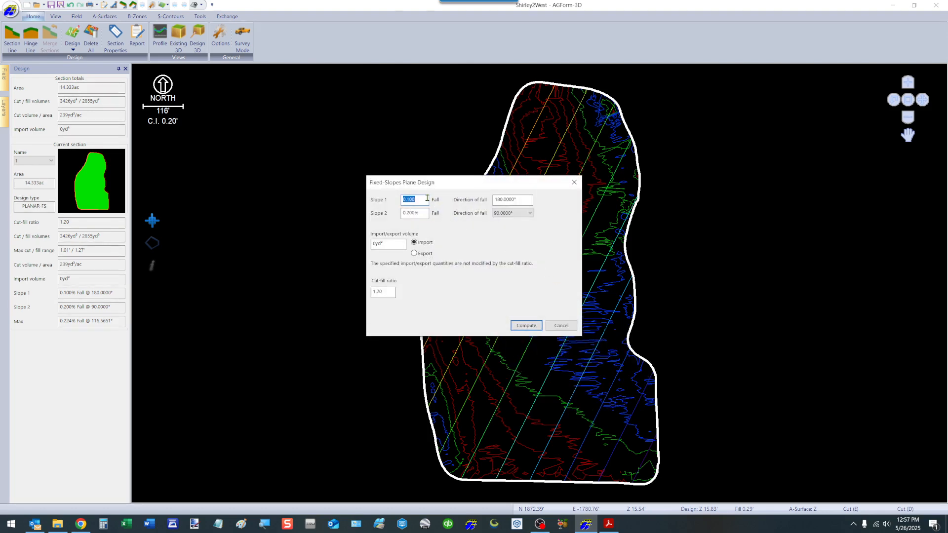
text(0)
key(Tab)
click(426, 213)
text(0.15)
key(Tab)
key(Return)
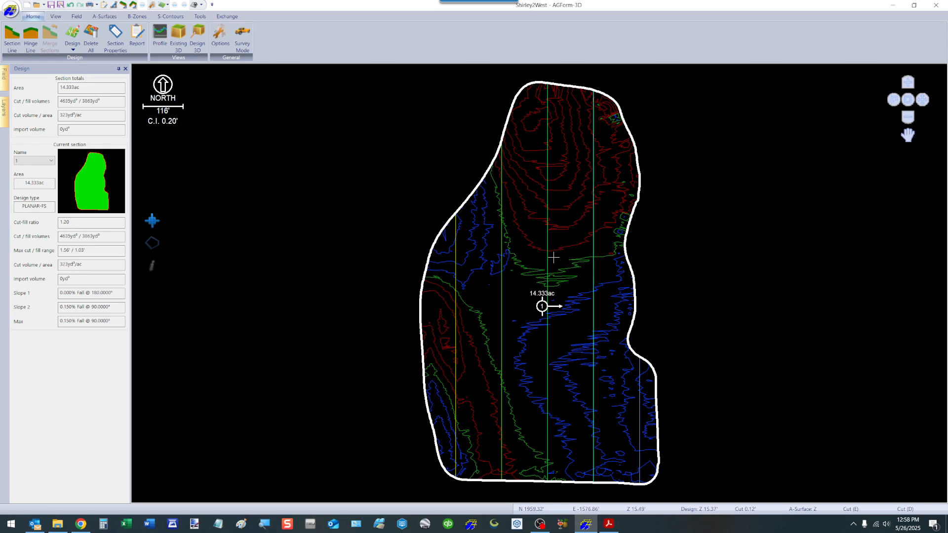
Step: Open the Variable-Slope design dialog again and close it without computing
click(4, 109)
right_click(463, 232)
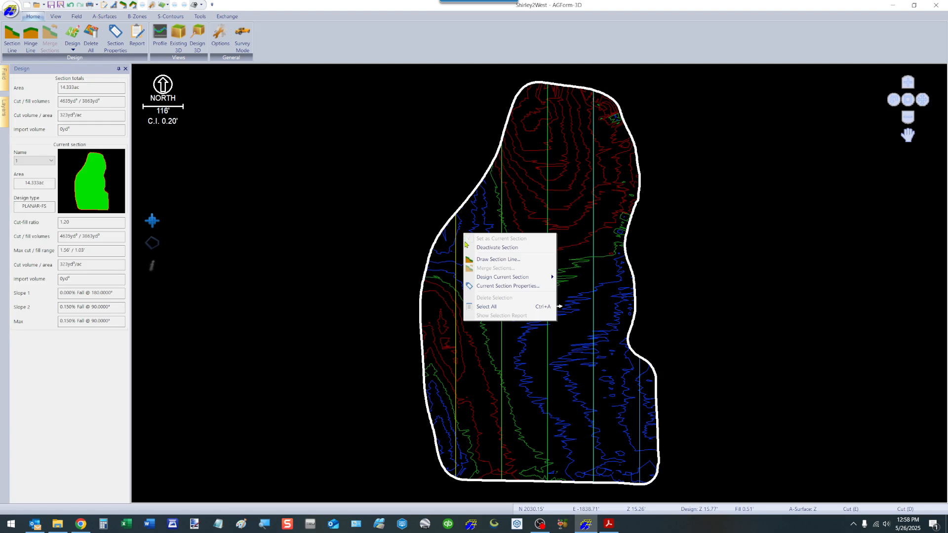
mouse_move(497, 277)
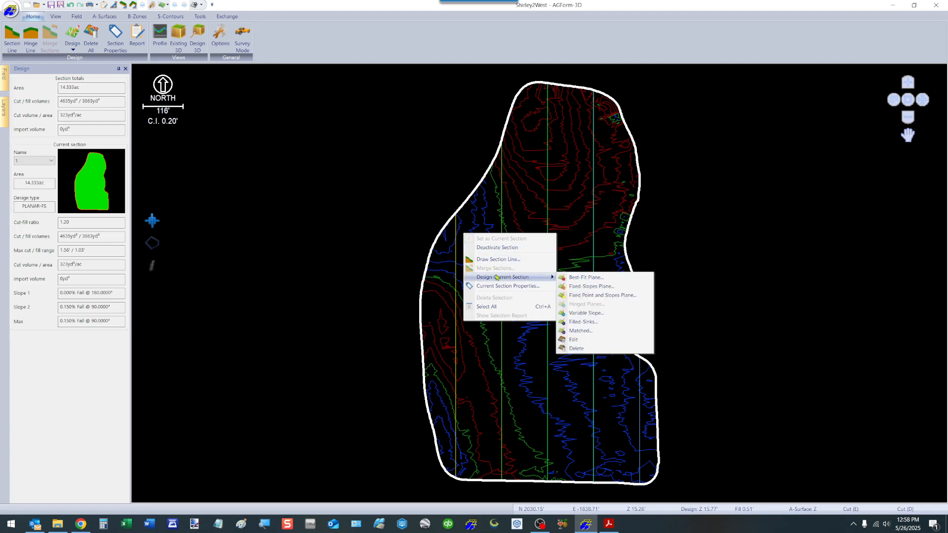
click(587, 312)
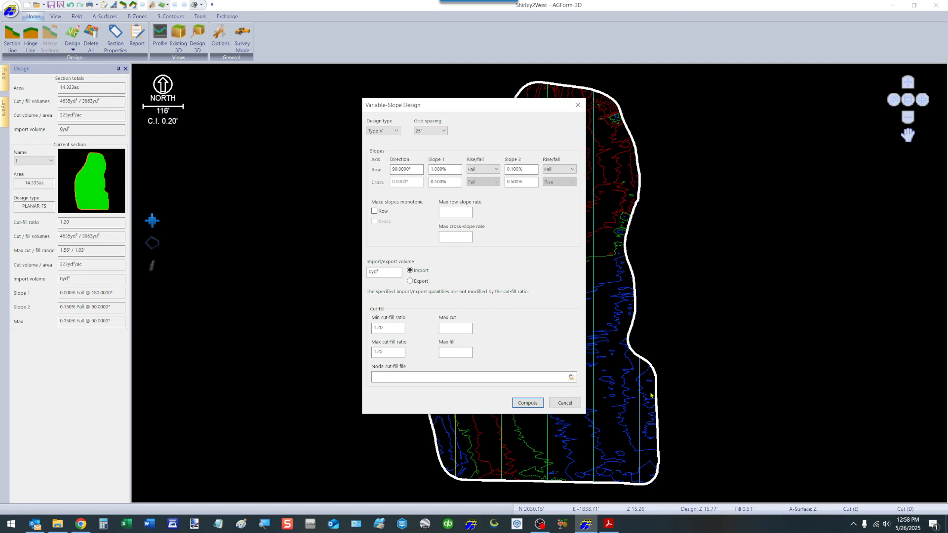
click(569, 404)
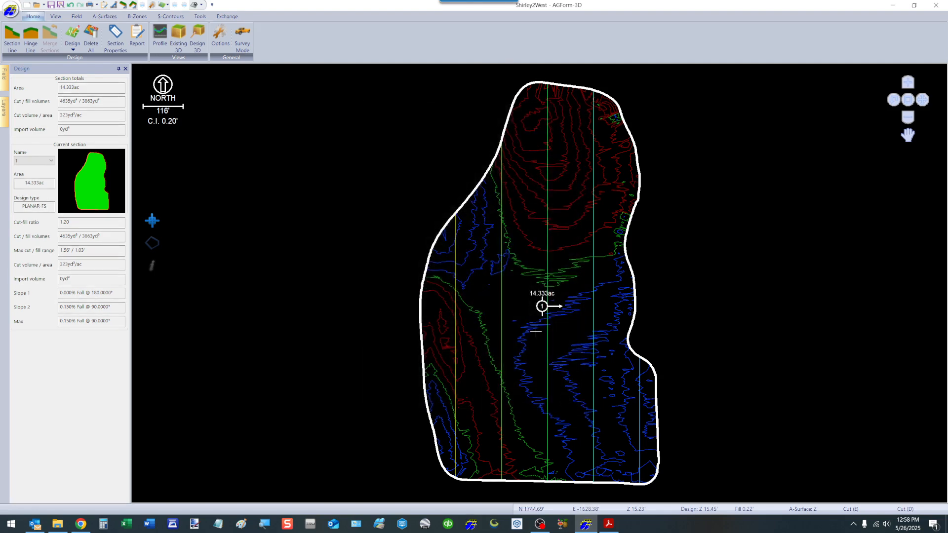